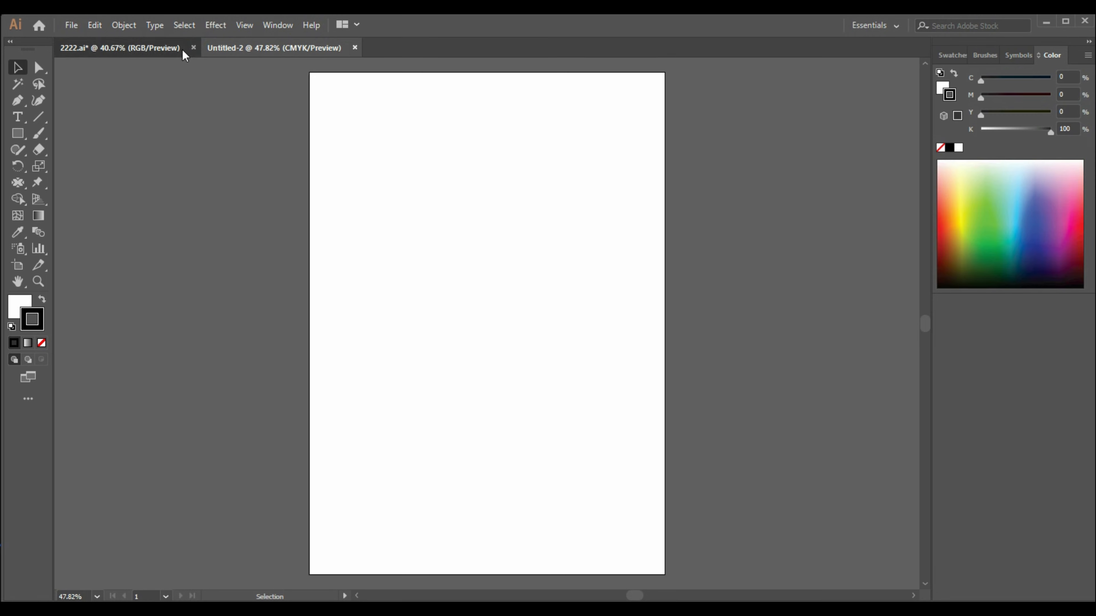
Step: Copy the fashion figure from 2222.ai into Untitled-2, then scale and position it to fit inside the artboard
{"action": "left_click", "coordinate": [181, 48]}
{"action": "left_click", "coordinate": [443, 265]}
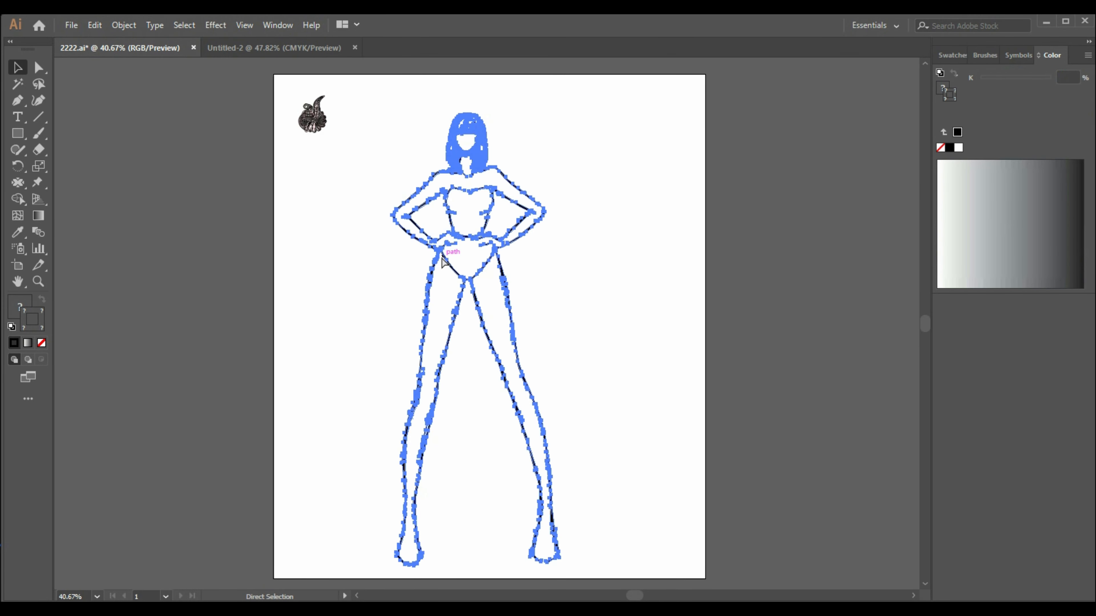
{"action": "left_click", "coordinate": [274, 48]}
{"action": "key", "text": "ctrl+v"}
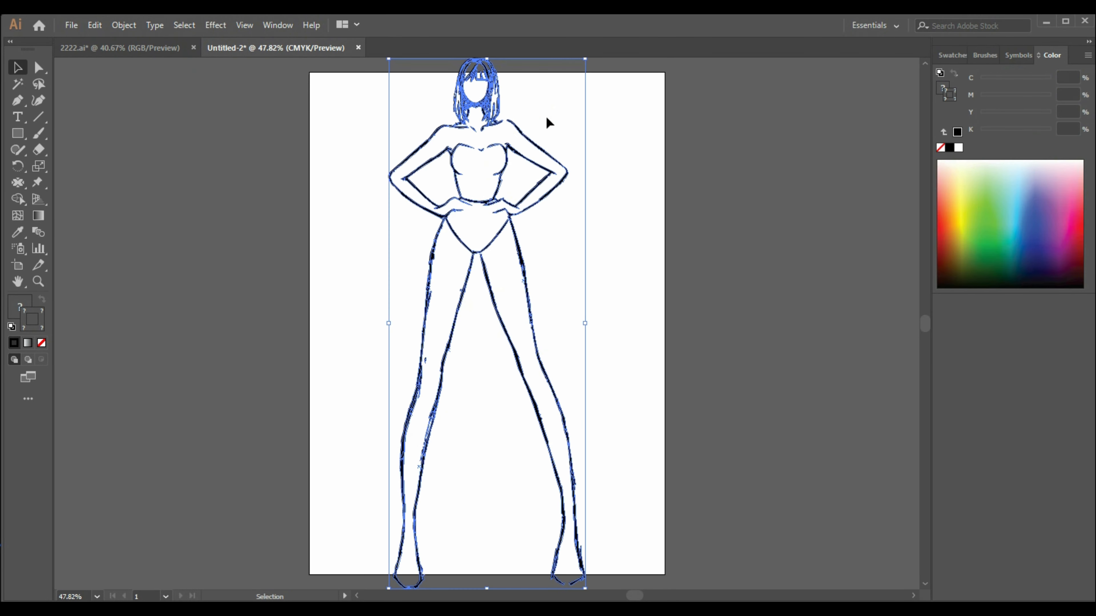
{"action": "left_click_drag", "start_coordinate": [585, 57], "coordinate": [571, 94]}
{"action": "left_click_drag", "start_coordinate": [497, 161], "coordinate": [490, 121]}
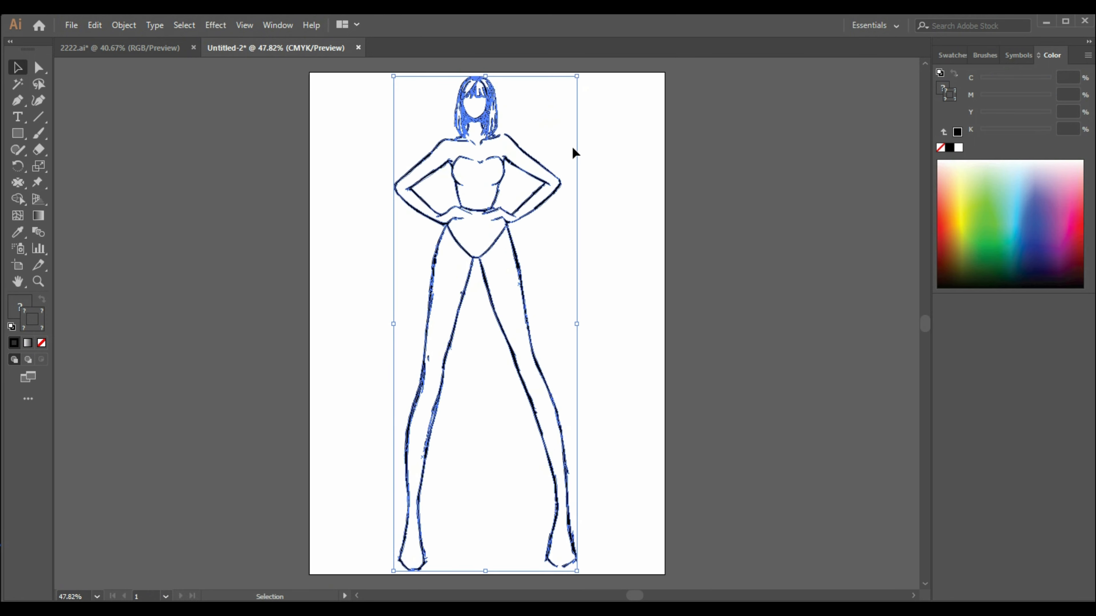
{"action": "left_click", "coordinate": [573, 148]}
Step: Copy the ornamental motif from 2222.ai into Untitled-2 and place it over the left side of the figure's hips
{"action": "key", "text": "ctrl+Tab"}
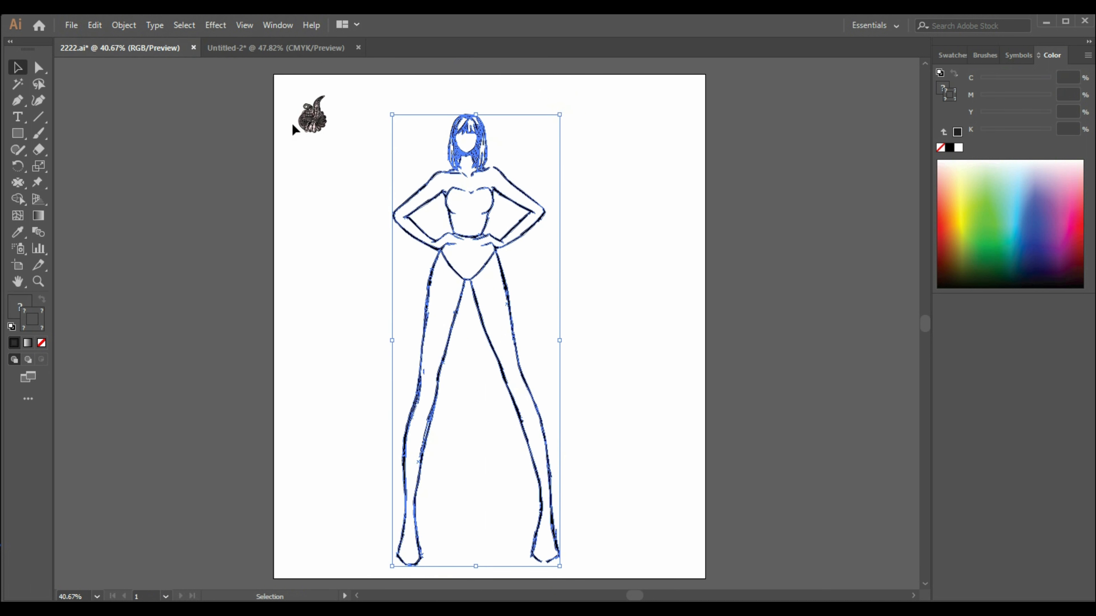
{"action": "left_click", "coordinate": [307, 120]}
{"action": "key", "text": "ctrl+c"}
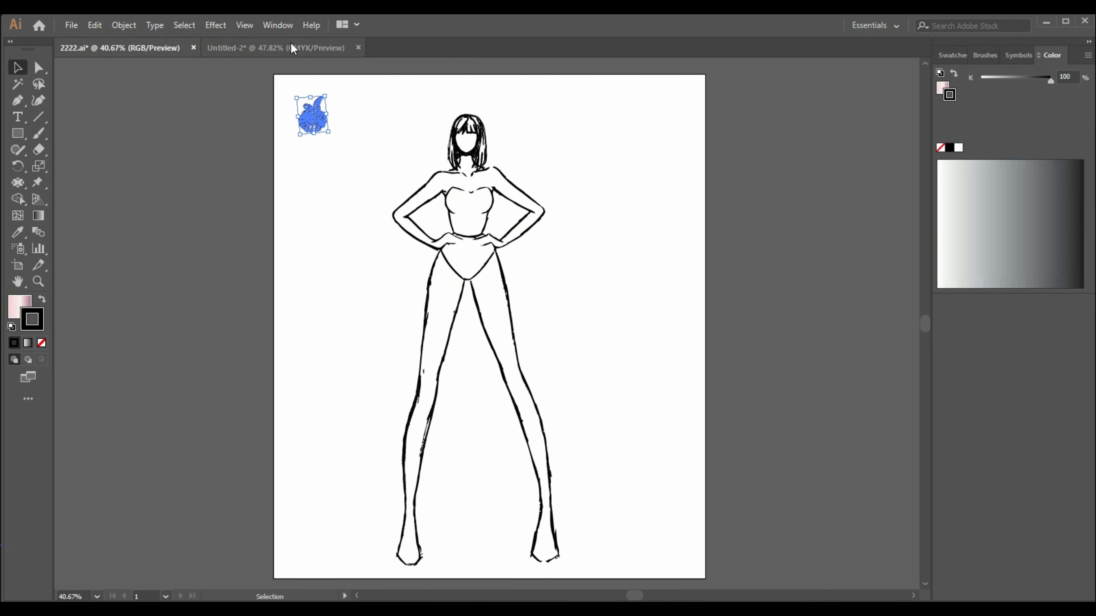
{"action": "left_click", "coordinate": [287, 46]}
{"action": "key", "text": "ctrl+v"}
{"action": "left_click", "coordinate": [501, 363]}
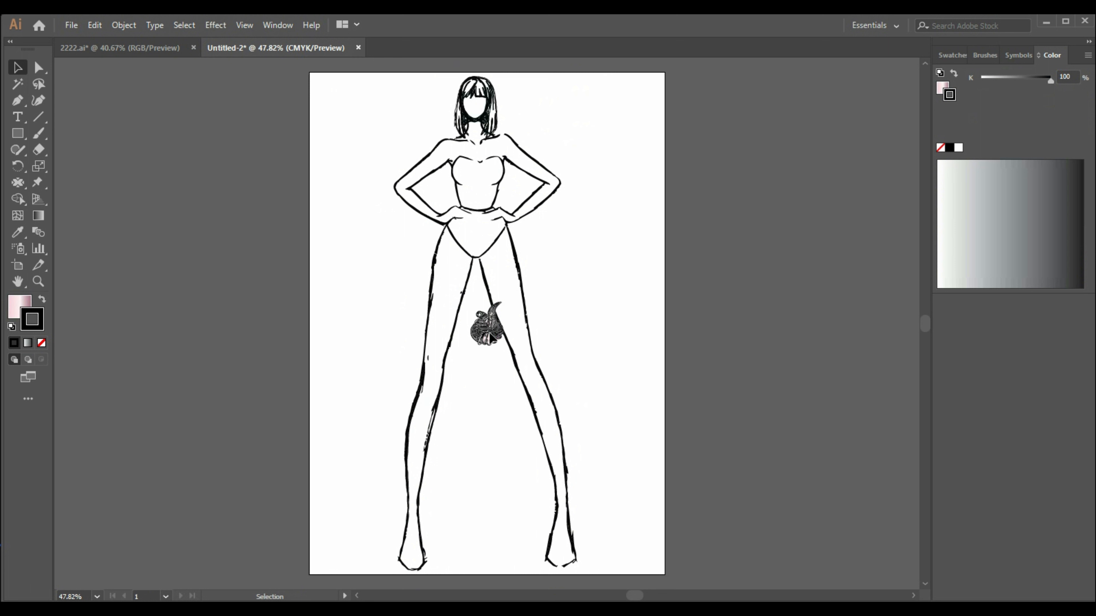
{"action": "left_click_drag", "start_coordinate": [490, 339], "coordinate": [466, 225]}
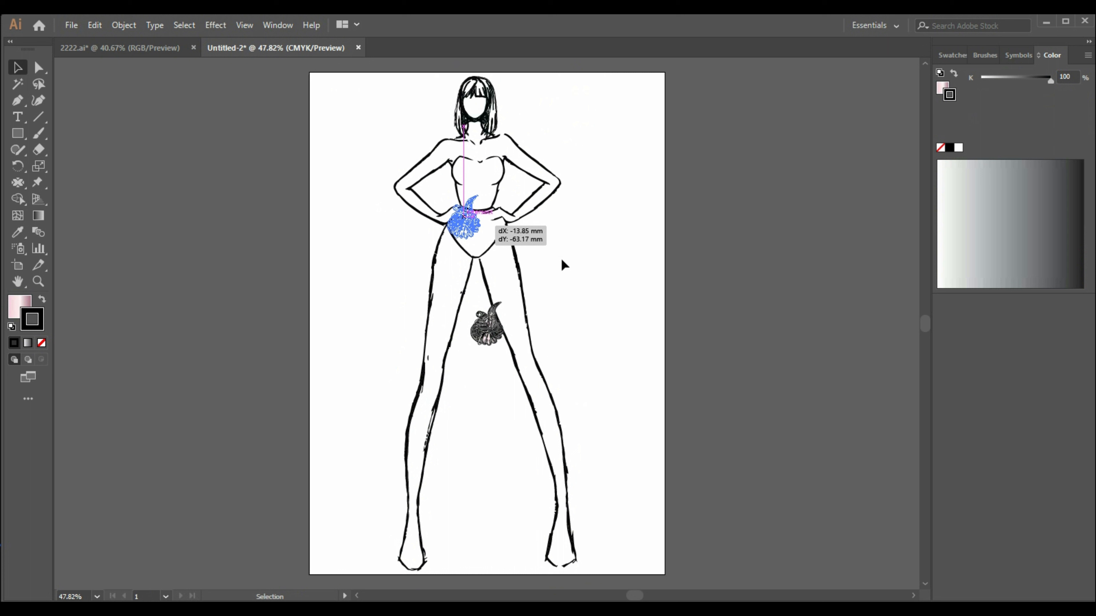
Step: Paste a second motif, mirror it horizontally, and place it on the right side of the hips beside the first
{"action": "left_click", "coordinate": [478, 223]}
{"action": "key", "text": "ctrl+c"}
{"action": "key", "text": "ctrl+v"}
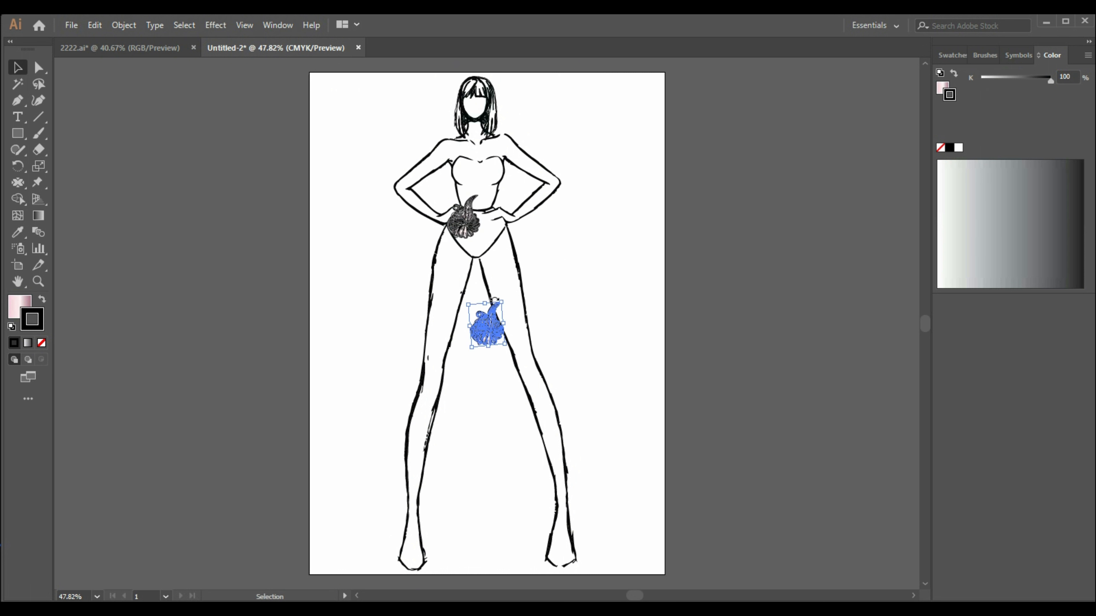
{"action": "right_click", "coordinate": [494, 326]}
{"action": "mouse_move", "coordinate": [614, 461]}
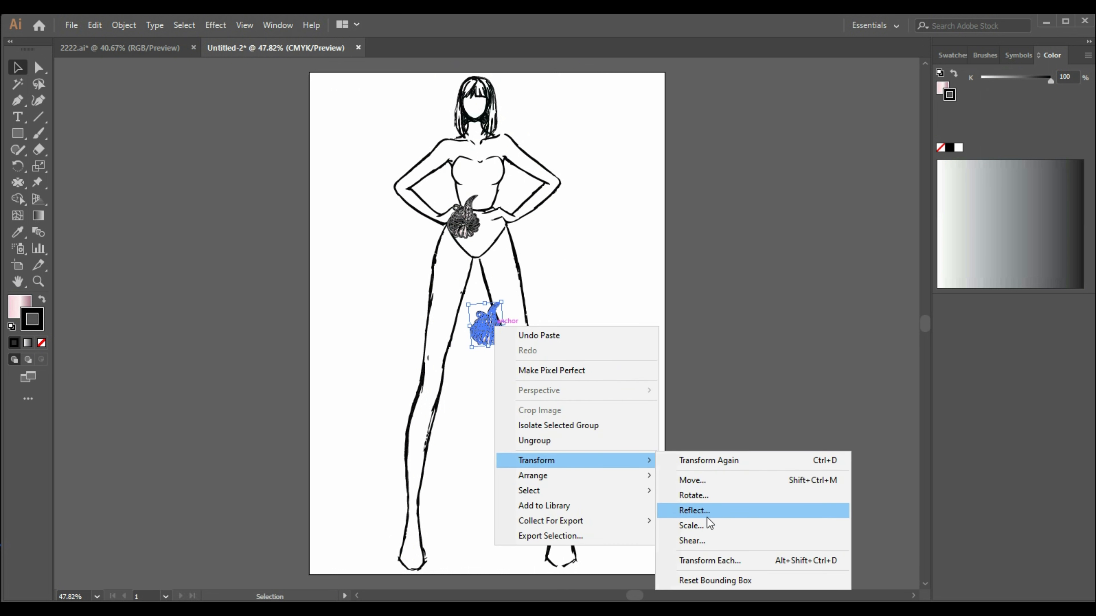
{"action": "left_click", "coordinate": [712, 512]}
{"action": "left_click", "coordinate": [904, 460]}
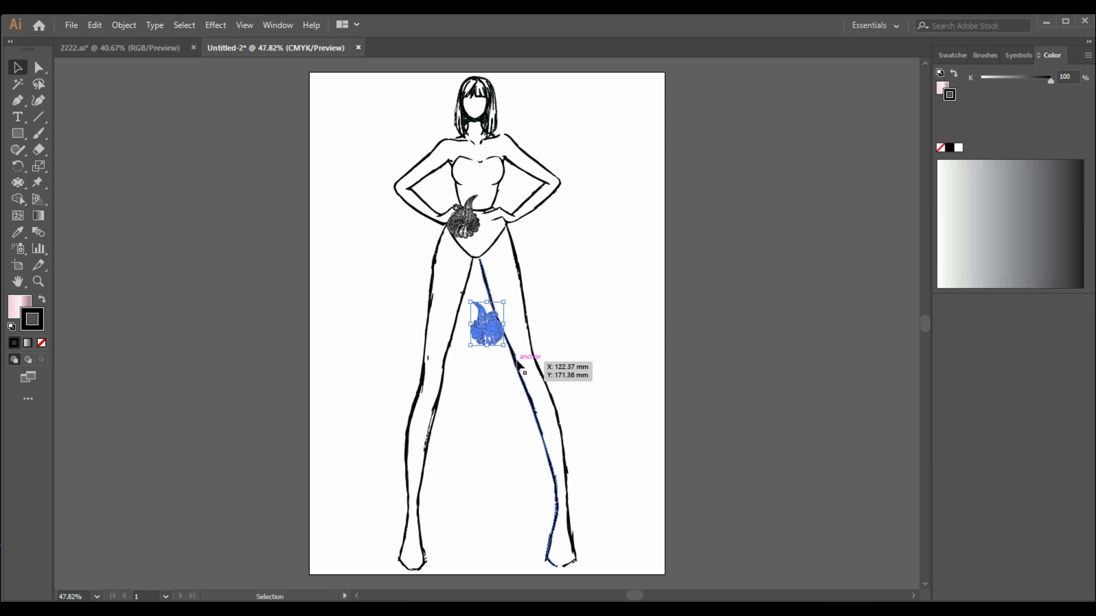
{"action": "left_click_drag", "start_coordinate": [491, 336], "coordinate": [496, 233]}
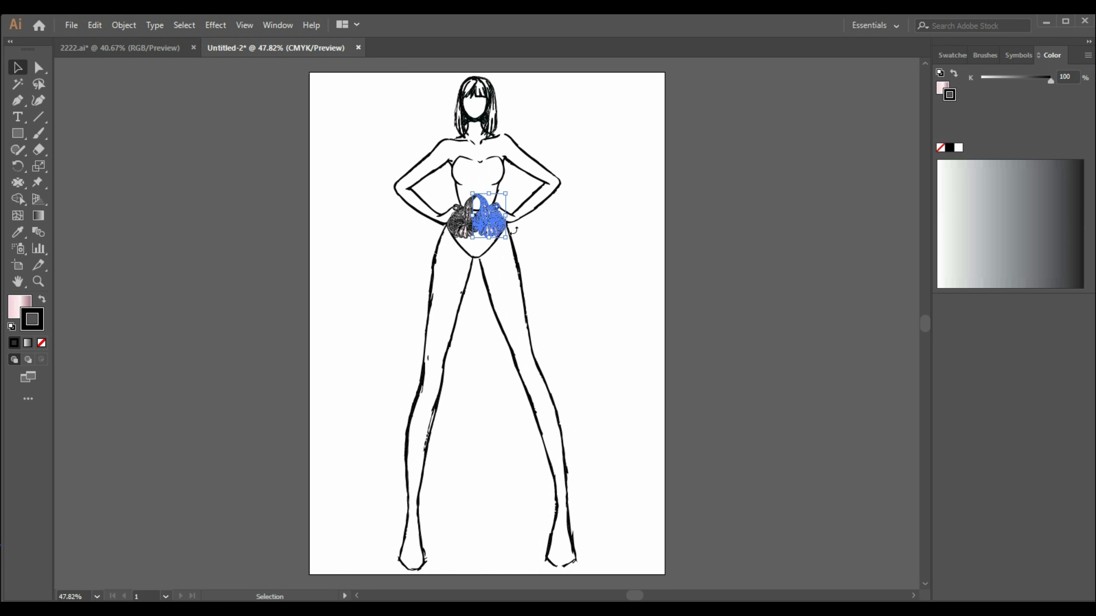
{"action": "left_click", "coordinate": [572, 239]}
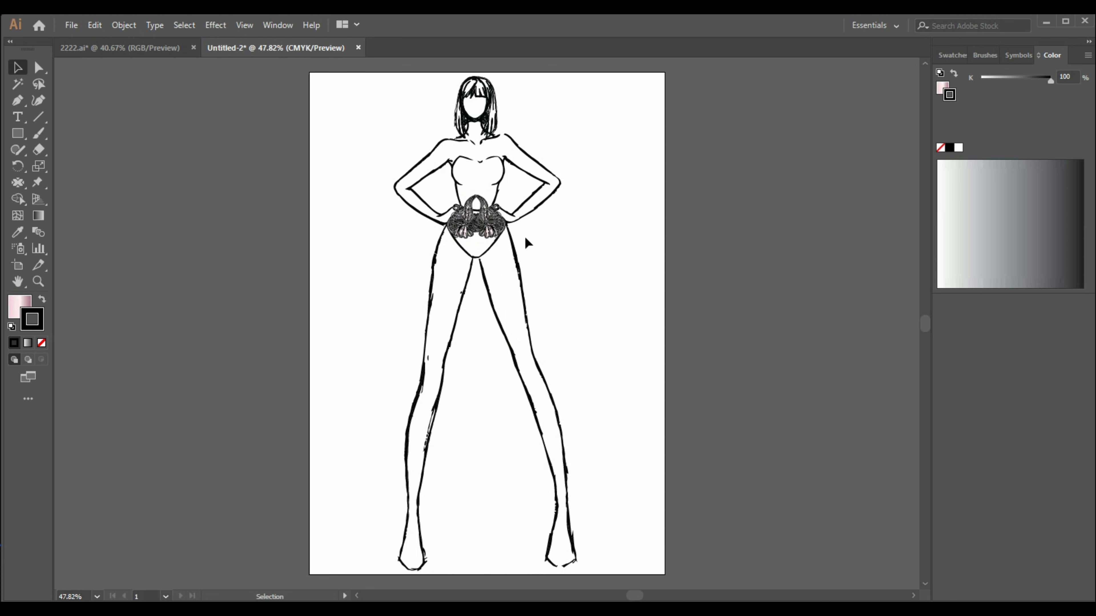
Step: Place a copy of the mirrored motif at the lower centre of the hips, filling the bottom of the bodysuit
{"action": "left_click", "coordinate": [489, 234]}
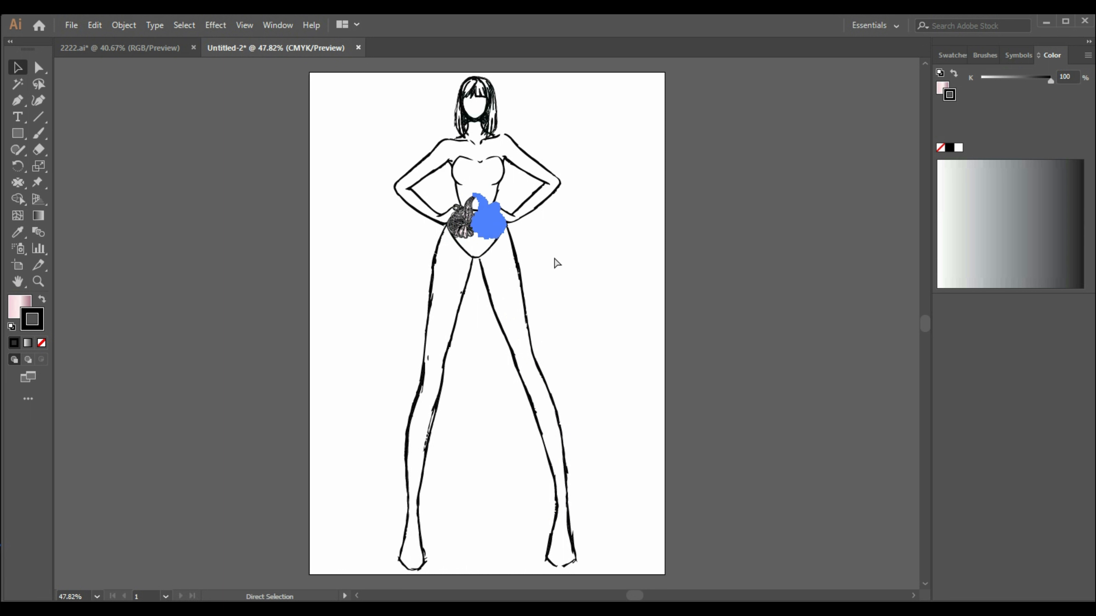
{"action": "key", "text": "ctrl+v"}
{"action": "left_click_drag", "start_coordinate": [487, 341], "coordinate": [475, 256]}
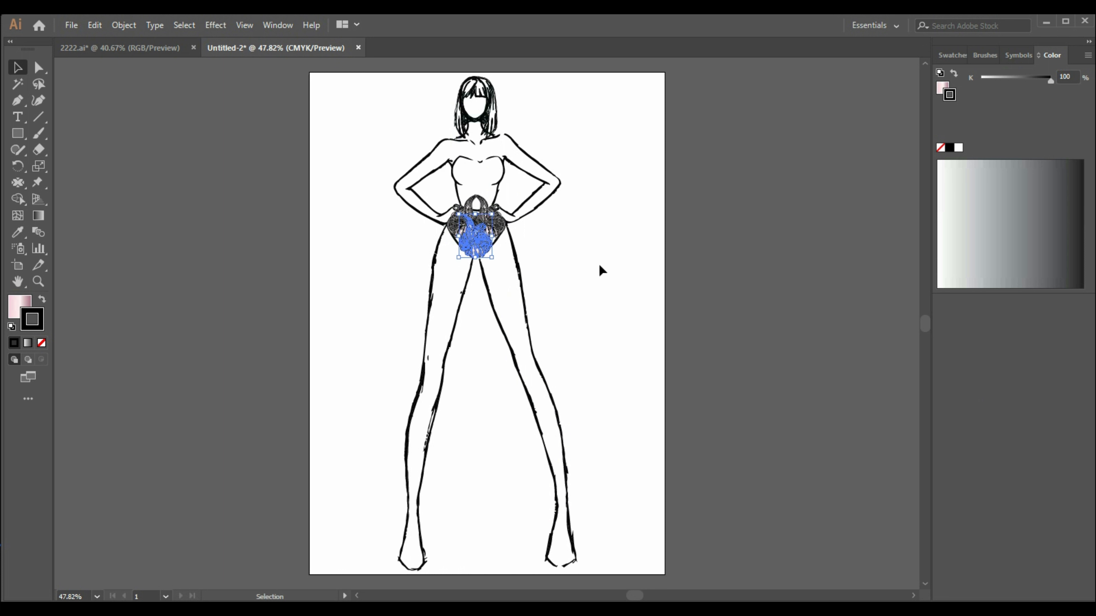
{"action": "left_click", "coordinate": [613, 266]}
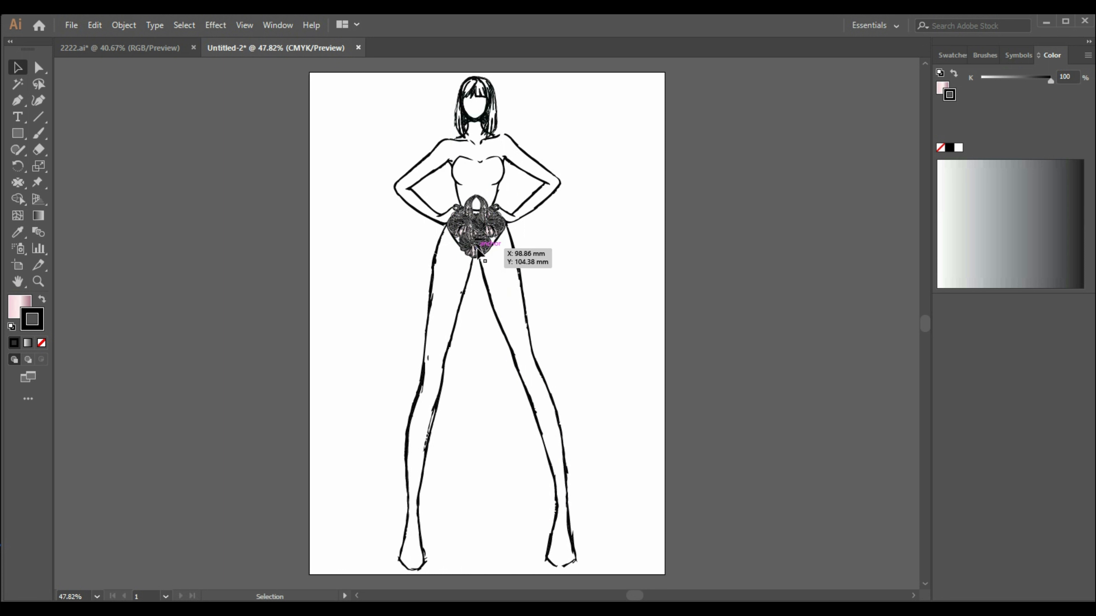
Step: Move a motif copy up over the centre of the waist to extend the bodysuit above the hips
{"action": "left_click", "coordinate": [568, 242]}
{"action": "key", "text": "a"}
{"action": "left_click_drag", "start_coordinate": [495, 250], "coordinate": [472, 234]}
{"action": "left_click", "coordinate": [592, 295]}
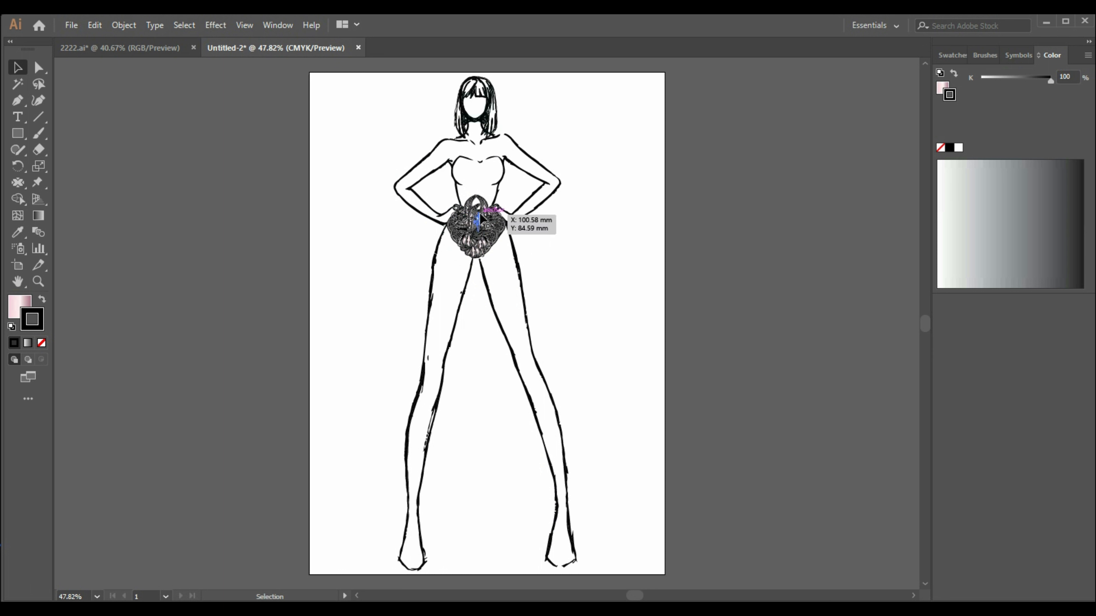
{"action": "left_click_drag", "start_coordinate": [476, 234], "coordinate": [479, 201]}
{"action": "left_click", "coordinate": [627, 238]}
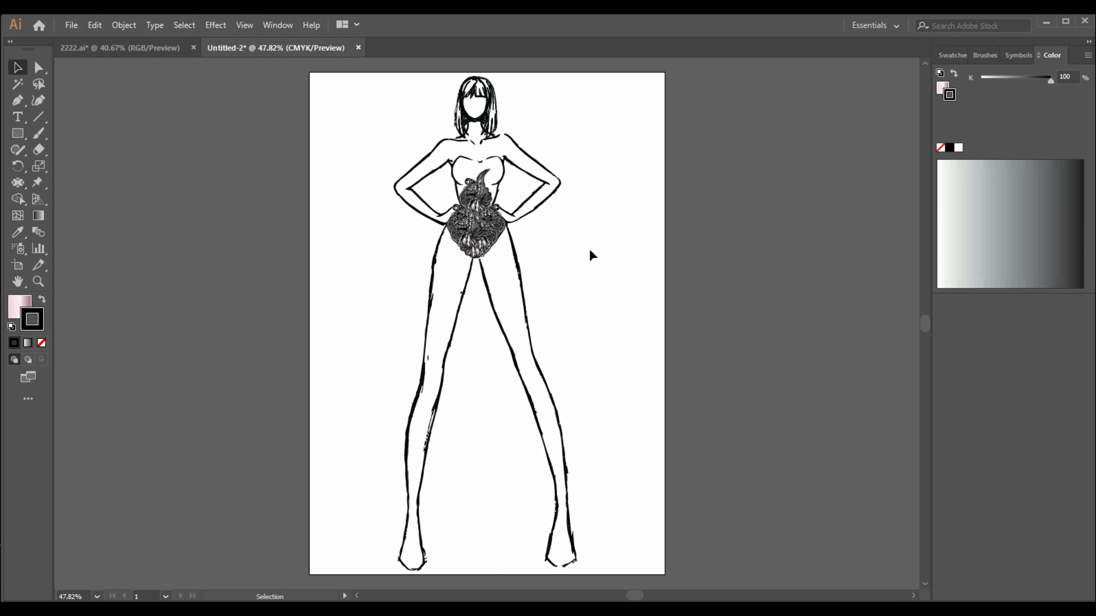
Step: Place another motif copy over the torso and rotate it clockwise so its leaf points toward the right side
{"action": "left_click", "coordinate": [474, 207]}
{"action": "left_click_drag", "start_coordinate": [483, 224], "coordinate": [476, 186]}
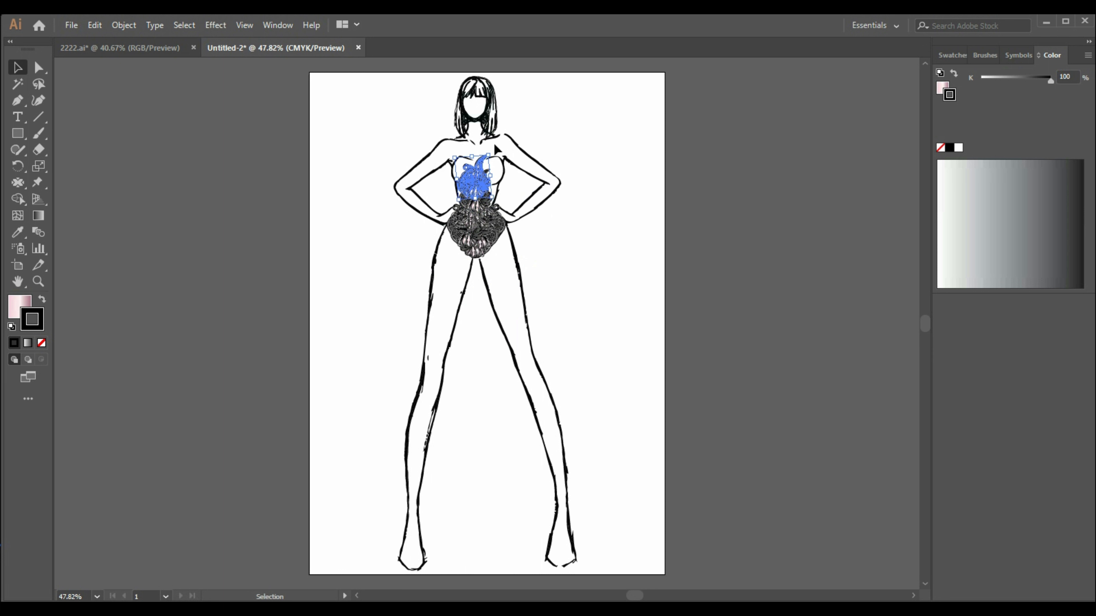
{"action": "left_click_drag", "start_coordinate": [493, 150], "coordinate": [497, 172]}
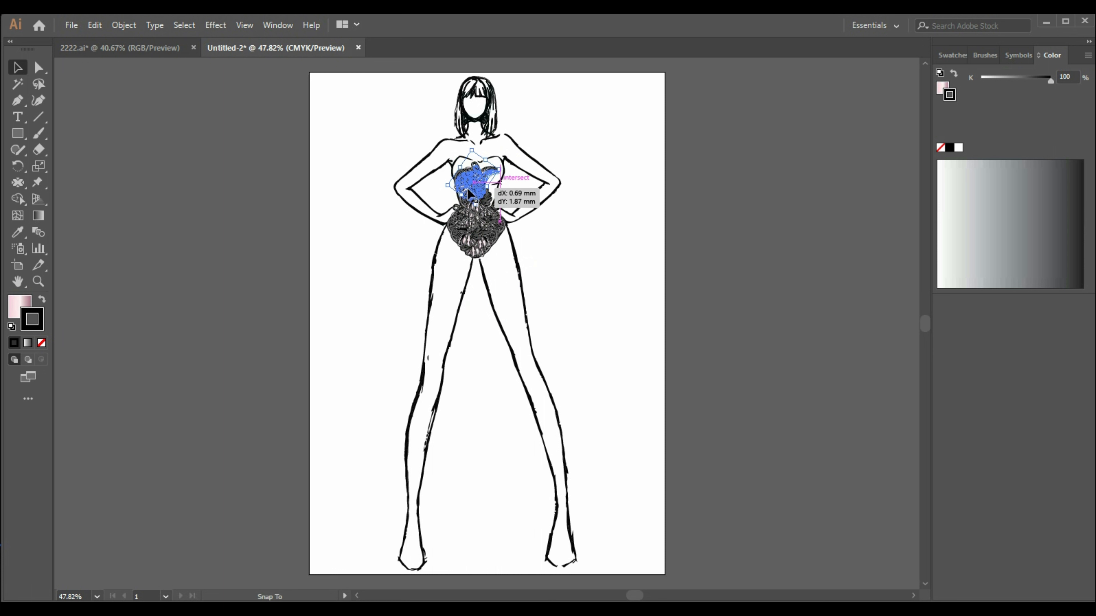
{"action": "left_click", "coordinate": [621, 211]}
Step: Fine-tune the torso motif's rotation and nudge it slightly to the right
{"action": "left_click", "coordinate": [485, 181]}
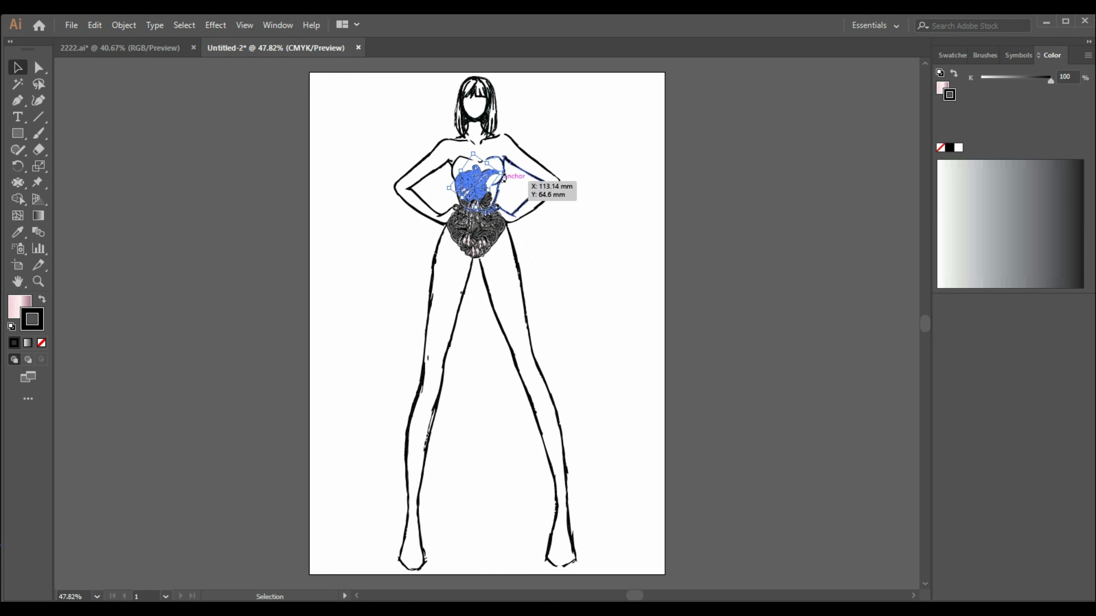
{"action": "left_click_drag", "start_coordinate": [509, 176], "coordinate": [511, 180]}
{"action": "left_click", "coordinate": [579, 249]}
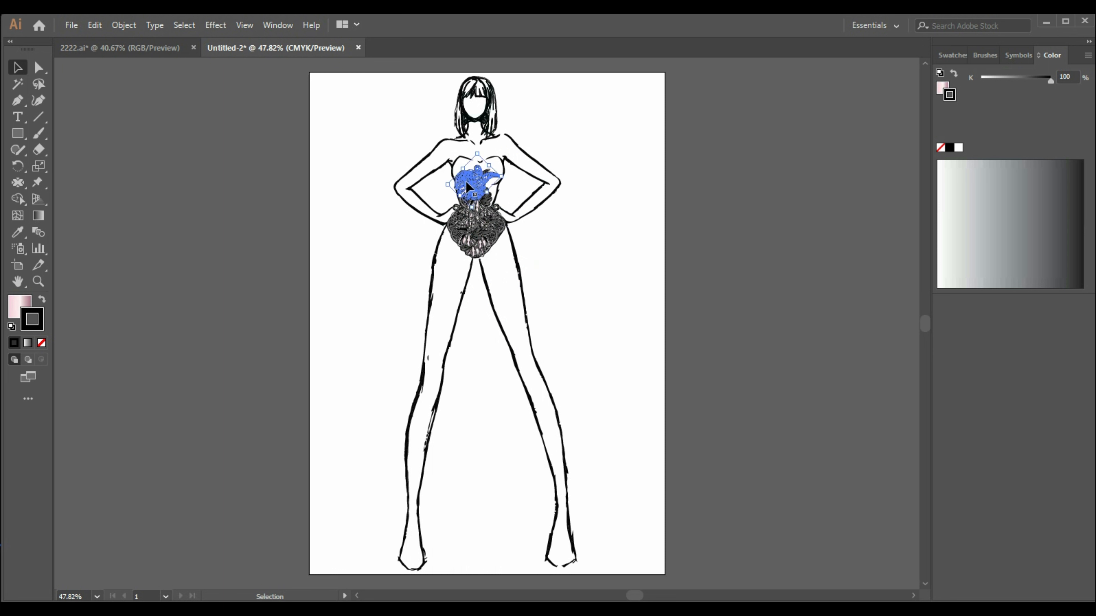
{"action": "key", "text": "Right"}
{"action": "left_click", "coordinate": [604, 238]}
Step: Paste a copy of the rotated torso motif and place it over the bust
{"action": "key", "text": "ctrl+c"}
{"action": "key", "text": "ctrl+v"}
{"action": "left_click_drag", "start_coordinate": [486, 318], "coordinate": [479, 169]}
{"action": "left_click", "coordinate": [604, 157]}
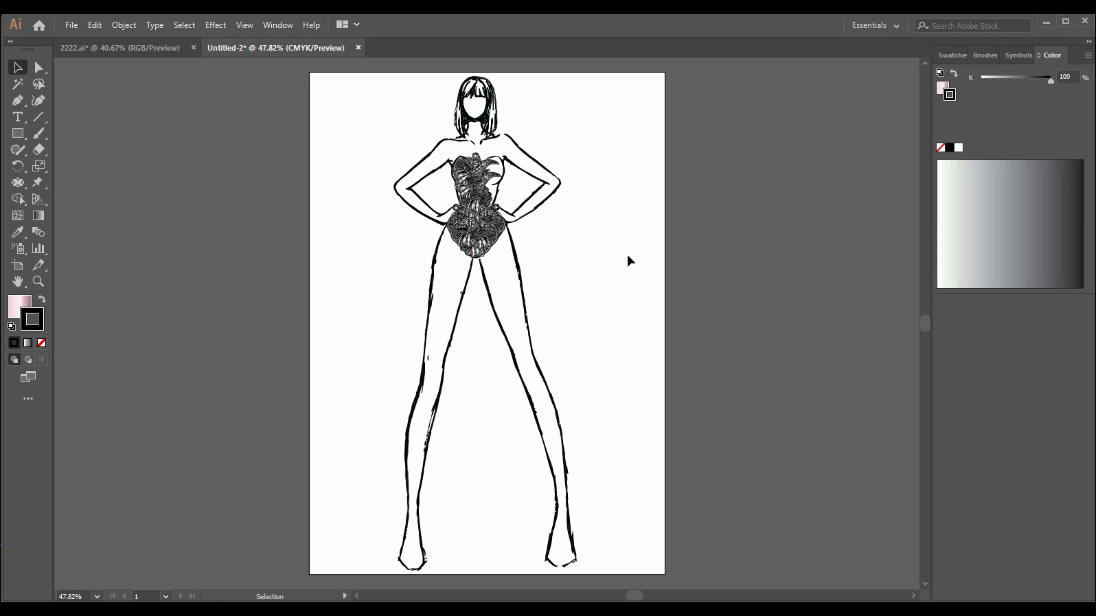
Step: Add another rotated motif above the bust at the top of the chest, then adjust its rotation and position
{"action": "left_click", "coordinate": [466, 165]}
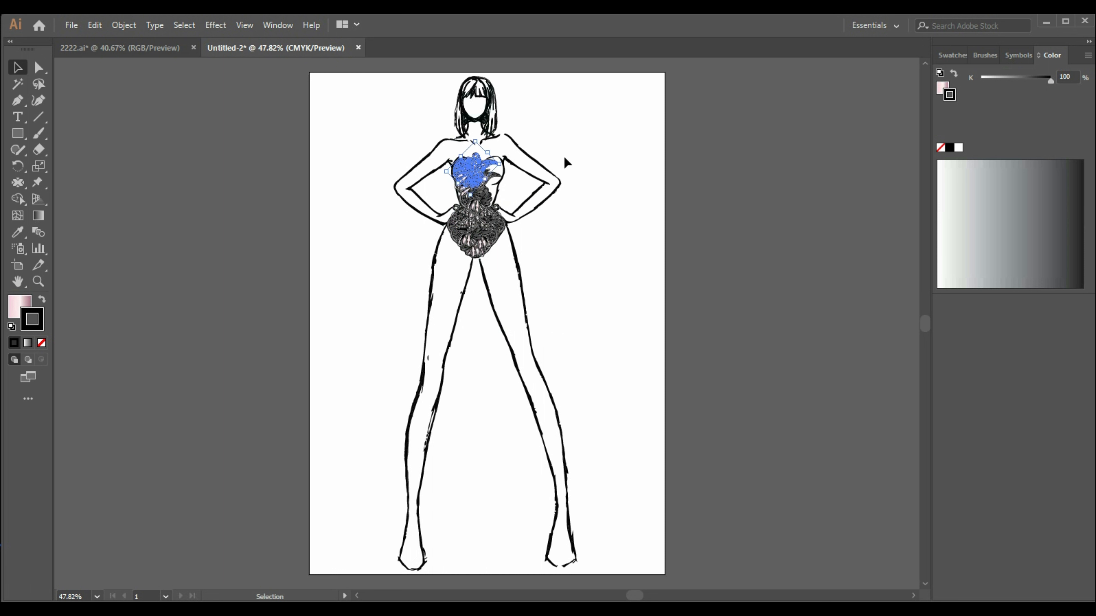
{"action": "key", "text": "ctrl+z"}
{"action": "left_click_drag", "start_coordinate": [481, 322], "coordinate": [469, 158]}
{"action": "left_click", "coordinate": [620, 152]}
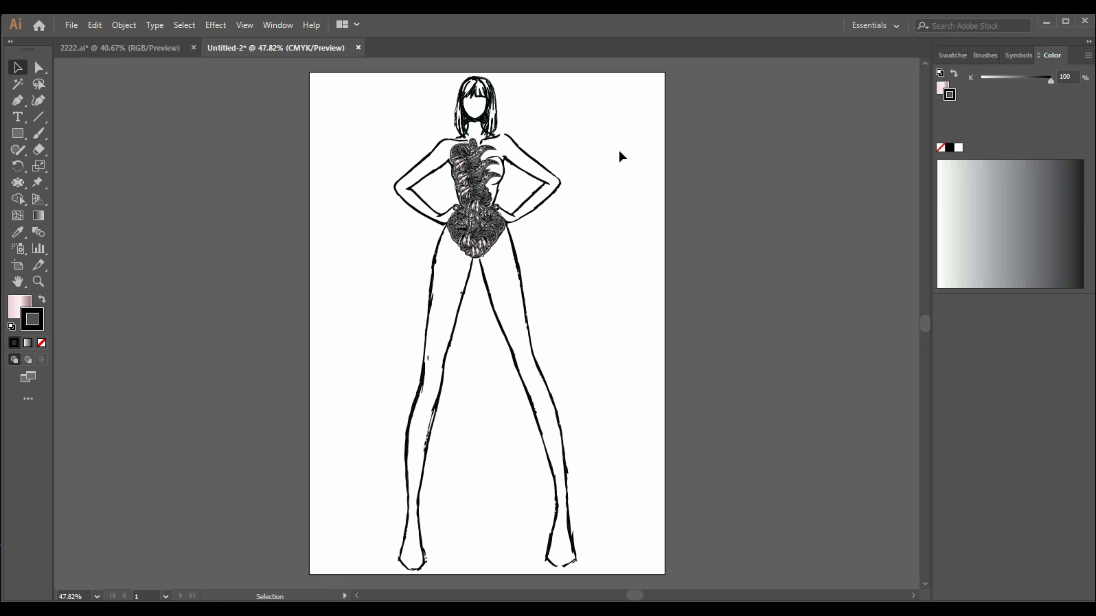
{"action": "left_click", "coordinate": [466, 154]}
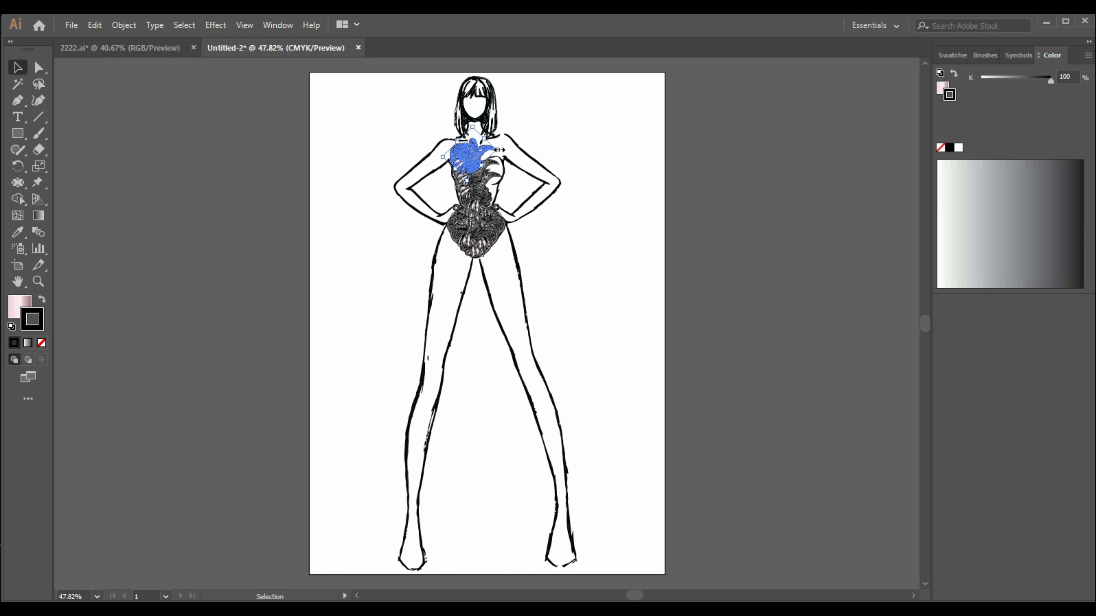
{"action": "left_click_drag", "start_coordinate": [500, 150], "coordinate": [463, 158]}
{"action": "left_click", "coordinate": [614, 153]}
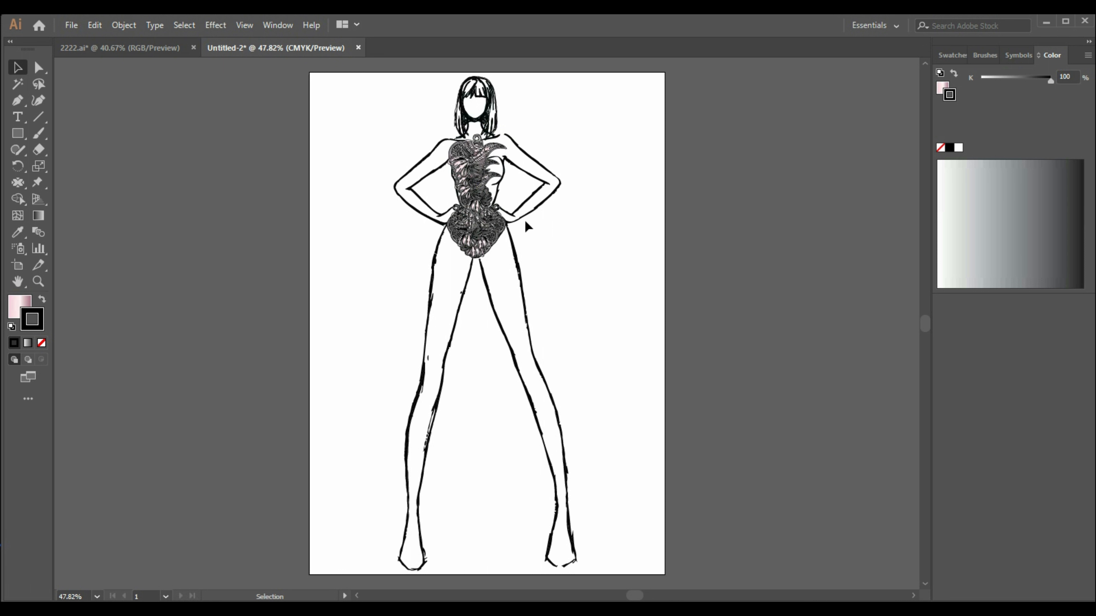
Step: Place a copy of the mirrored right-hip motif over the waist and lower torso, and nudge it down slightly
{"action": "left_click", "coordinate": [498, 178]}
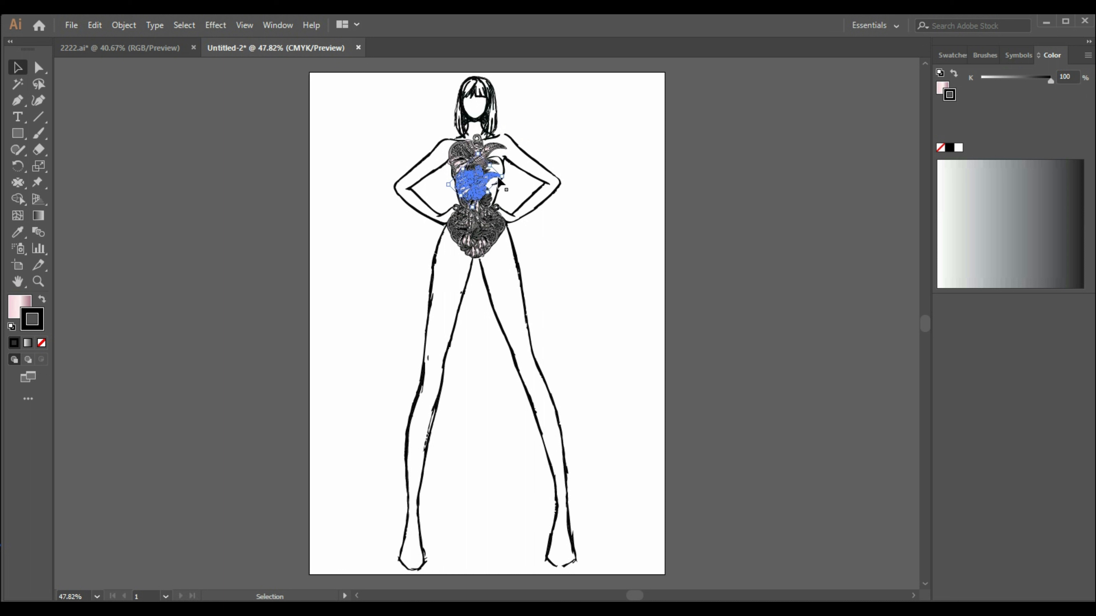
{"action": "left_click", "coordinate": [532, 195]}
{"action": "left_click", "coordinate": [500, 231]}
{"action": "key", "text": "a"}
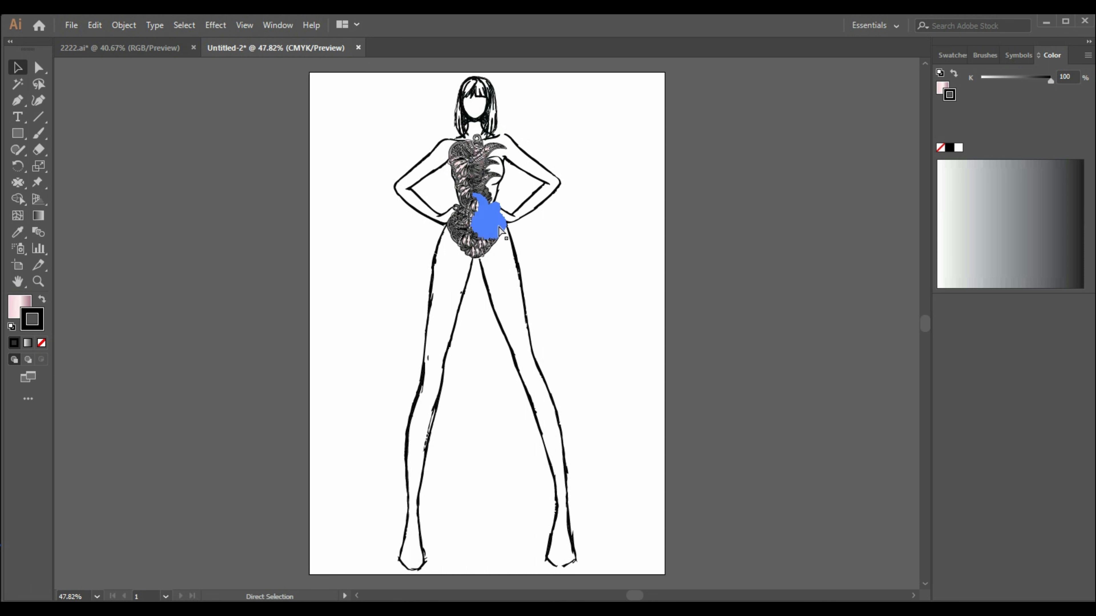
{"action": "left_click_drag", "start_coordinate": [501, 235], "coordinate": [492, 318]}
{"action": "left_click_drag", "start_coordinate": [492, 319], "coordinate": [489, 188]}
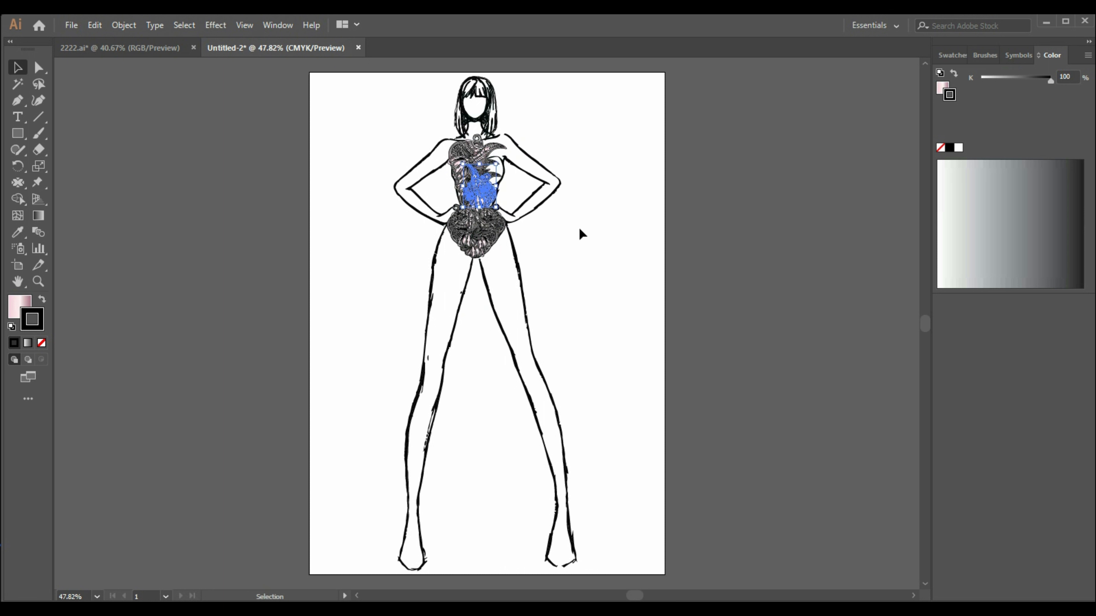
{"action": "key", "text": "Down"}
{"action": "key", "text": "Down"}
{"action": "key", "text": "Down"}
{"action": "key", "text": "Down"}
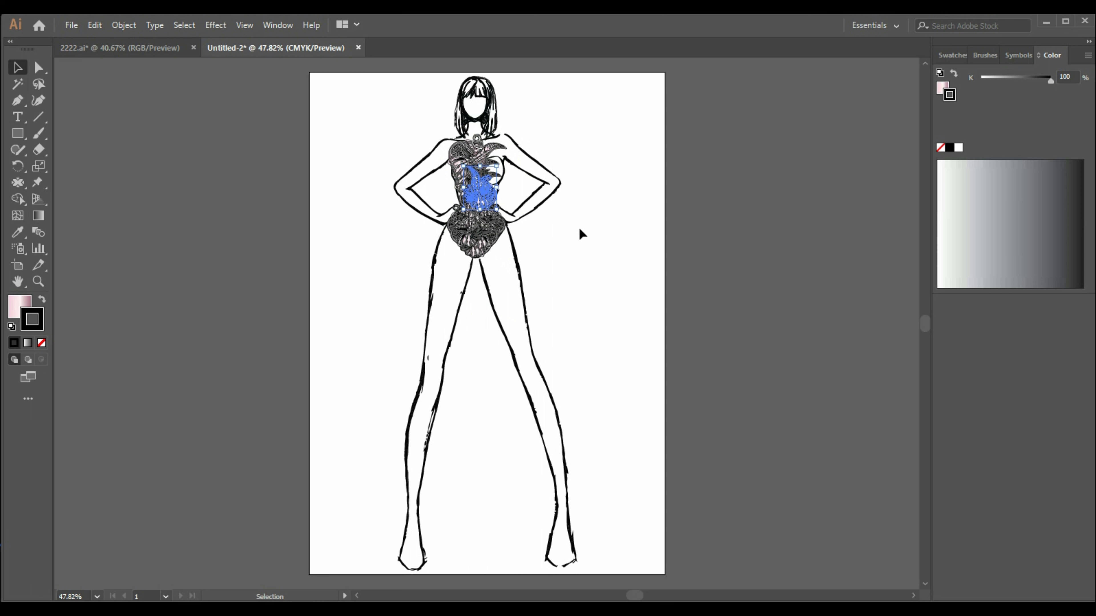
{"action": "left_click", "coordinate": [579, 229]}
Step: Paste a copy of the rotated torso motif, mirror it horizontally, and position it over the right side of the torso
{"action": "left_click", "coordinate": [480, 176]}
{"action": "left_click", "coordinate": [493, 175]}
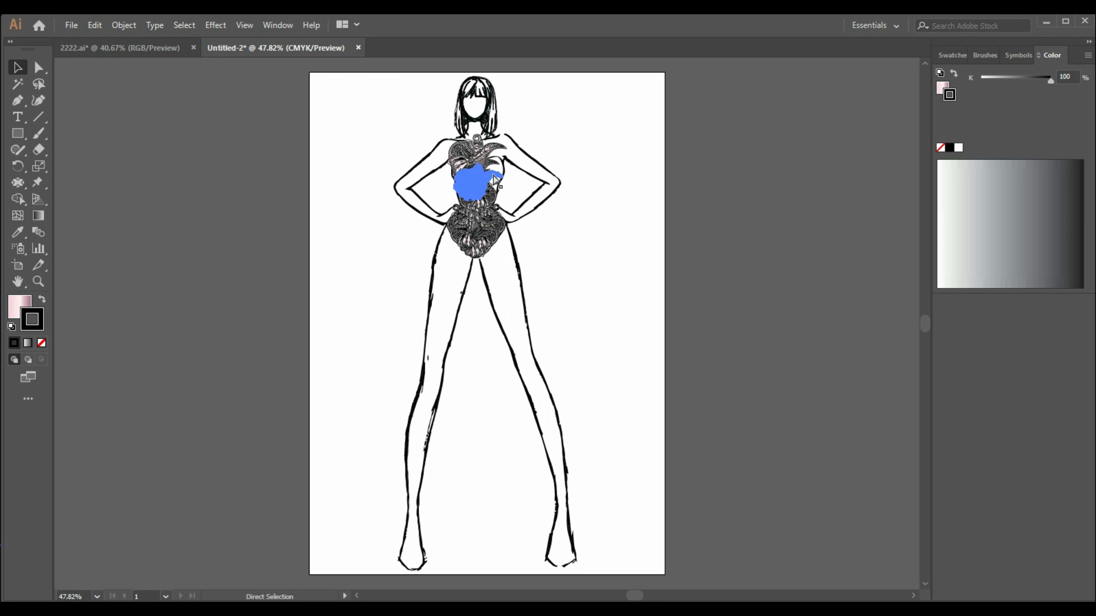
{"action": "key", "text": "ctrl+x"}
{"action": "key", "text": "ctrl+v"}
{"action": "right_click", "coordinate": [480, 316]}
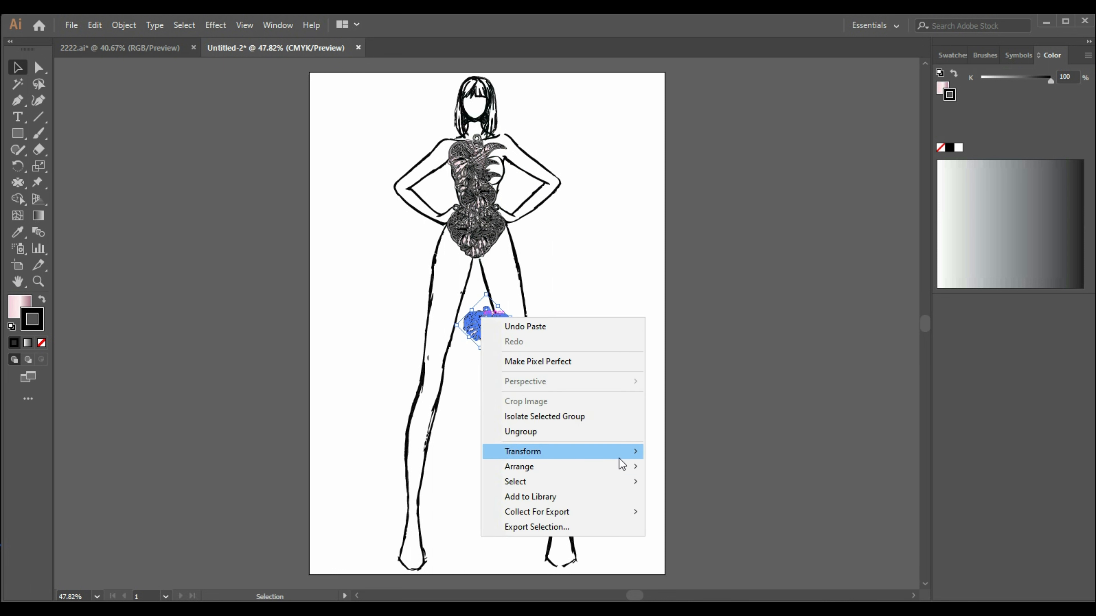
{"action": "mouse_move", "coordinate": [622, 456]}
{"action": "left_click", "coordinate": [692, 499]}
{"action": "left_click", "coordinate": [856, 453]}
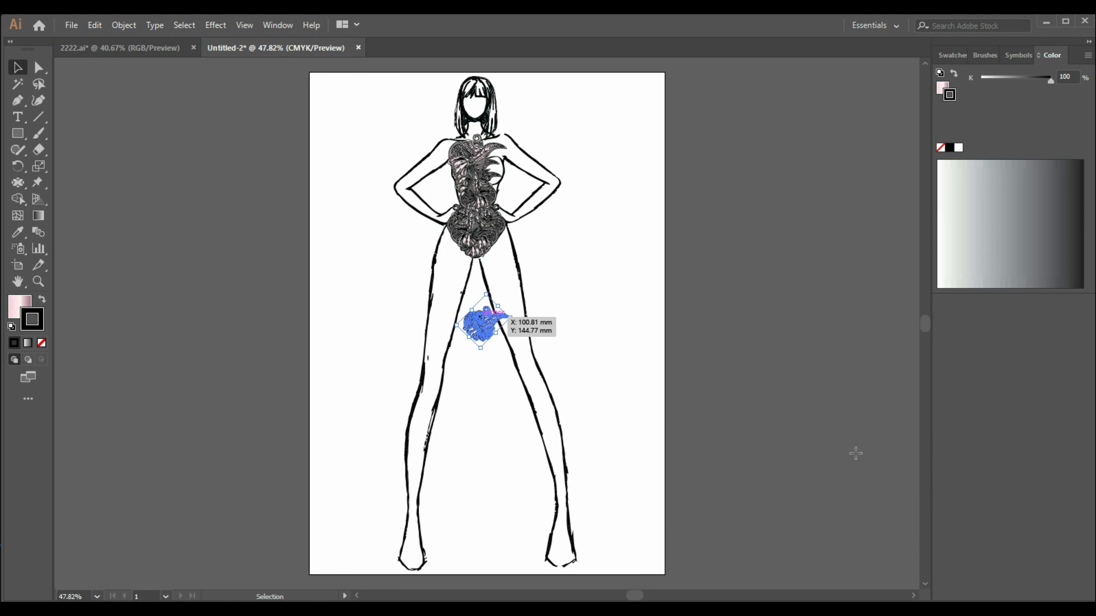
{"action": "left_click_drag", "start_coordinate": [497, 324], "coordinate": [480, 191]}
{"action": "key", "text": "Right"}
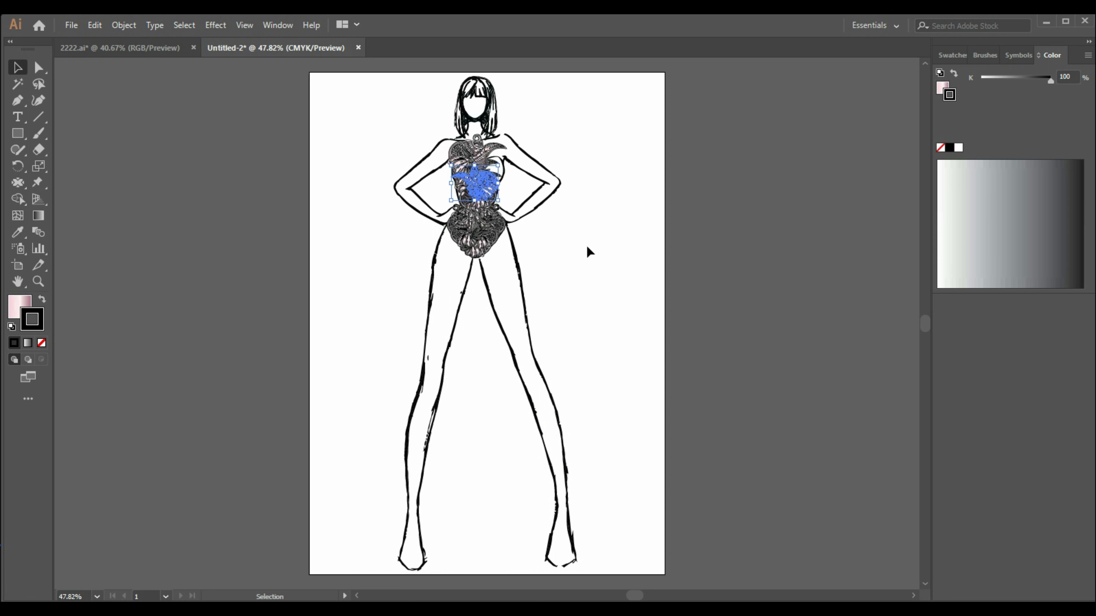
{"action": "left_click", "coordinate": [585, 245]}
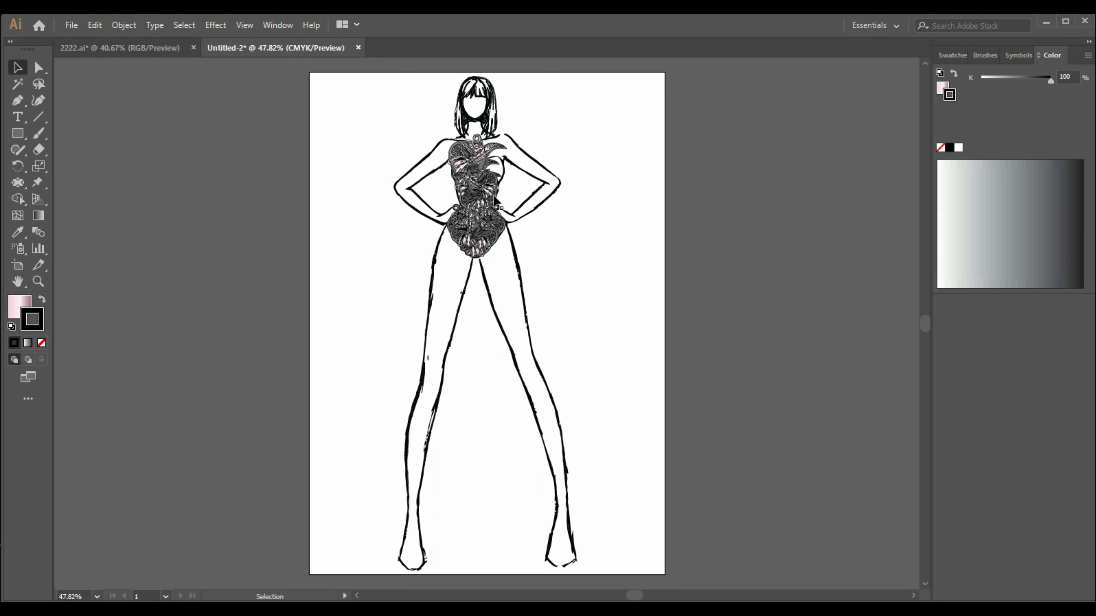
Step: Move the mirrored motif slightly higher on the right side of the torso
{"action": "key", "text": "a"}
{"action": "mouse_move", "coordinate": [494, 202]}
{"action": "left_mouse_down"}
{"action": "mouse_move", "coordinate": [507, 344]}
{"action": "mouse_move", "coordinate": [493, 185]}
{"action": "left_mouse_up"}
{"action": "left_click", "coordinate": [667, 257]}
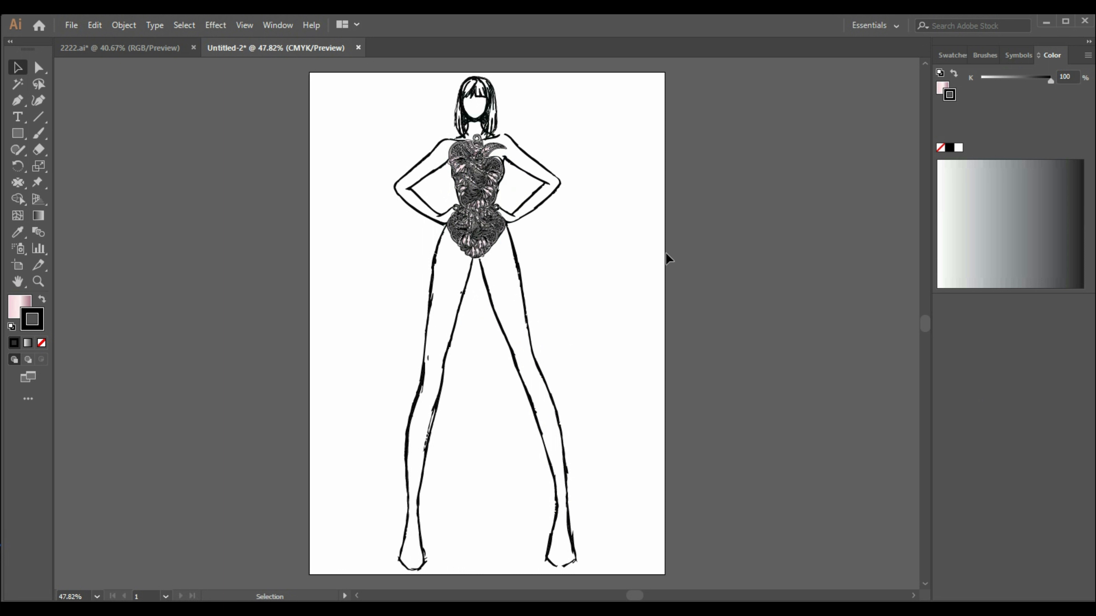
{"action": "left_click", "coordinate": [497, 178]}
{"action": "left_click", "coordinate": [575, 238]}
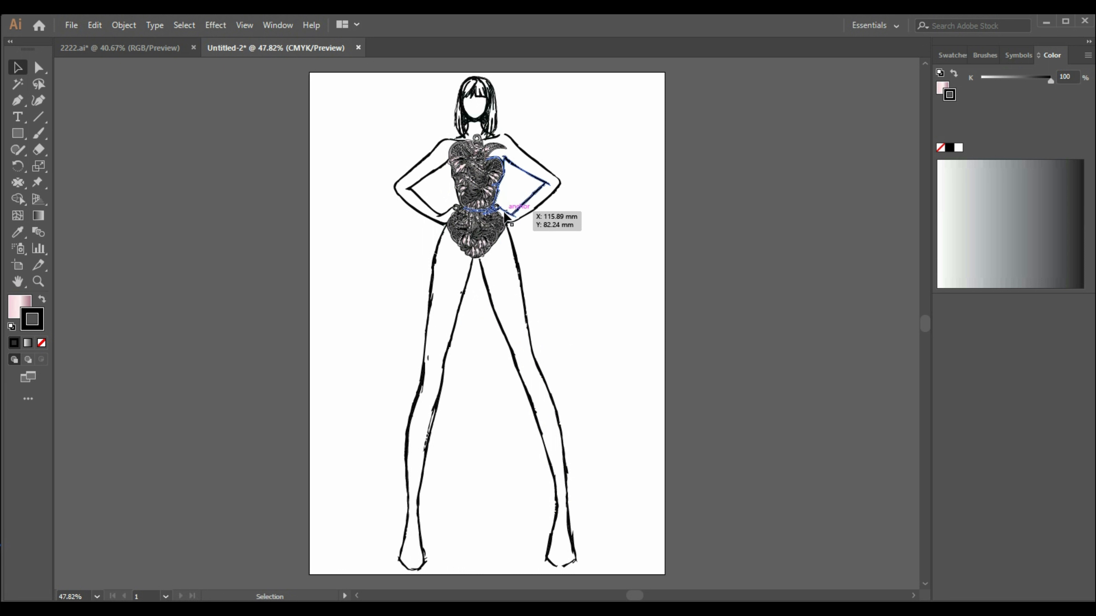
{"action": "left_click", "coordinate": [488, 191]}
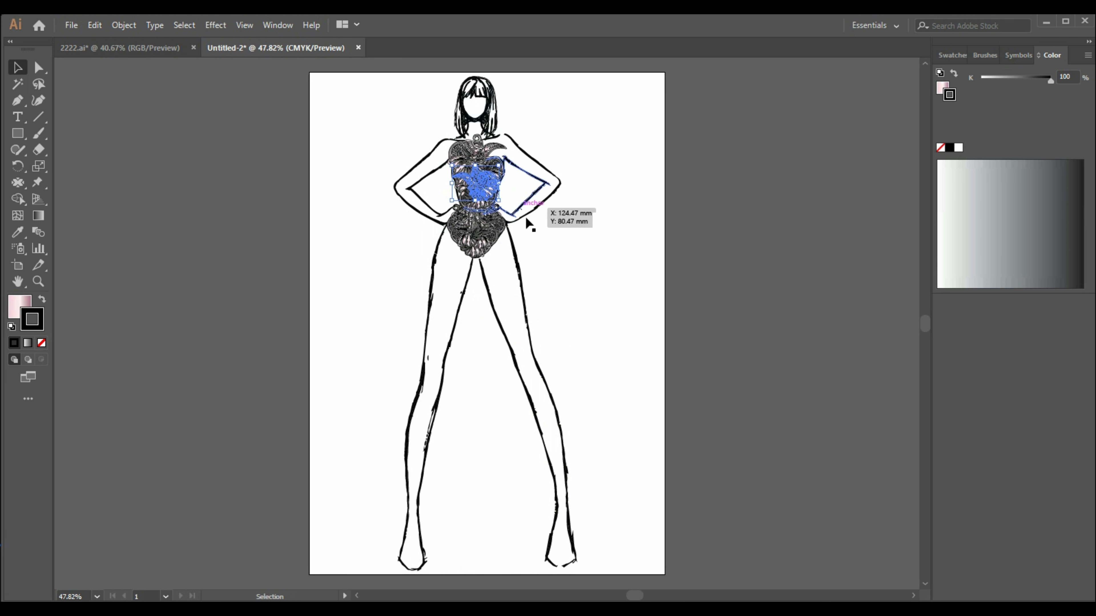
{"action": "left_click", "coordinate": [563, 233]}
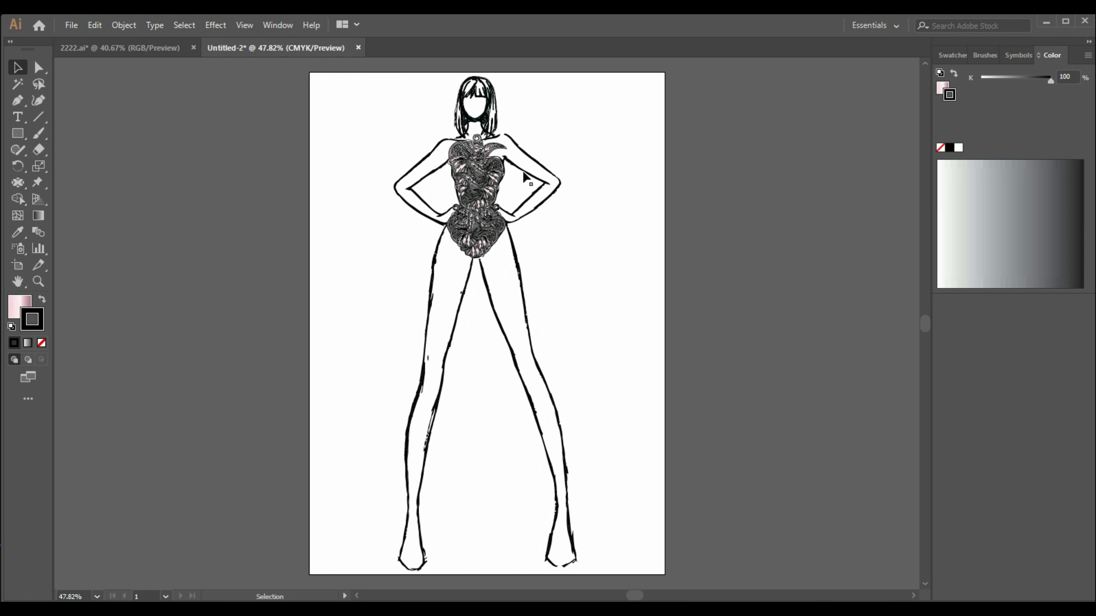
Step: Enlarge the chest motif to about 40.75 × 30.25 mm so it extends toward the right shoulder
{"action": "left_click", "coordinate": [498, 151]}
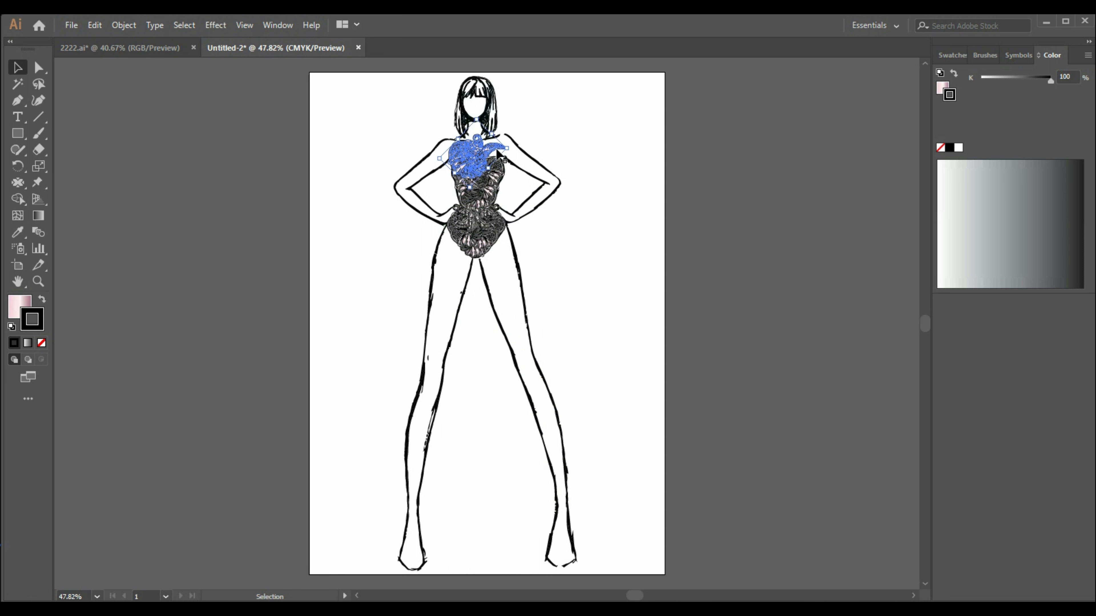
{"action": "left_click_drag", "start_coordinate": [507, 149], "coordinate": [517, 150]}
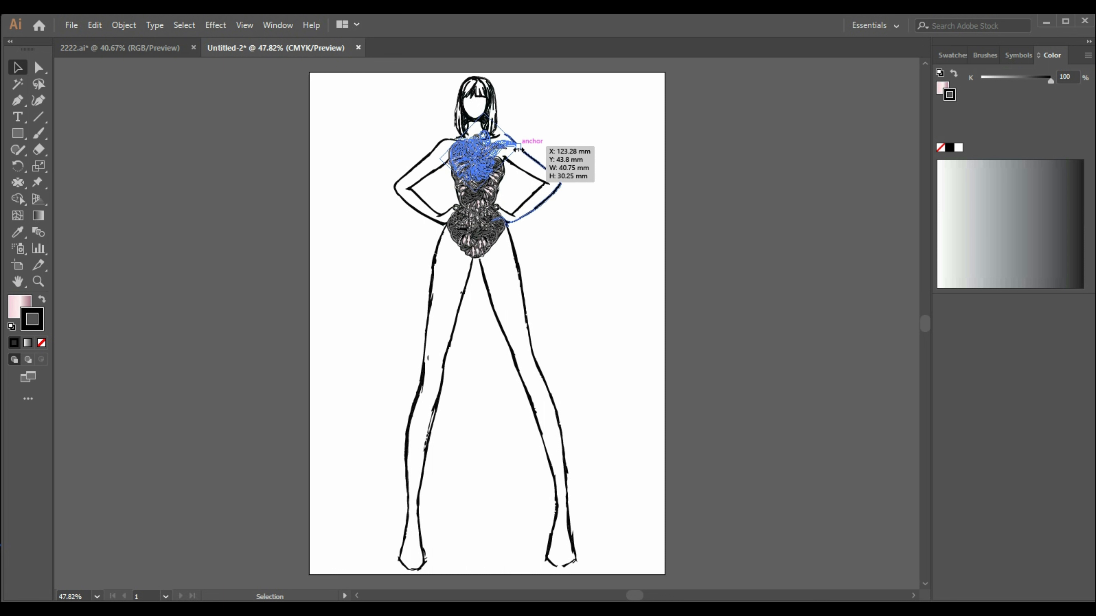
{"action": "left_click", "coordinate": [626, 212]}
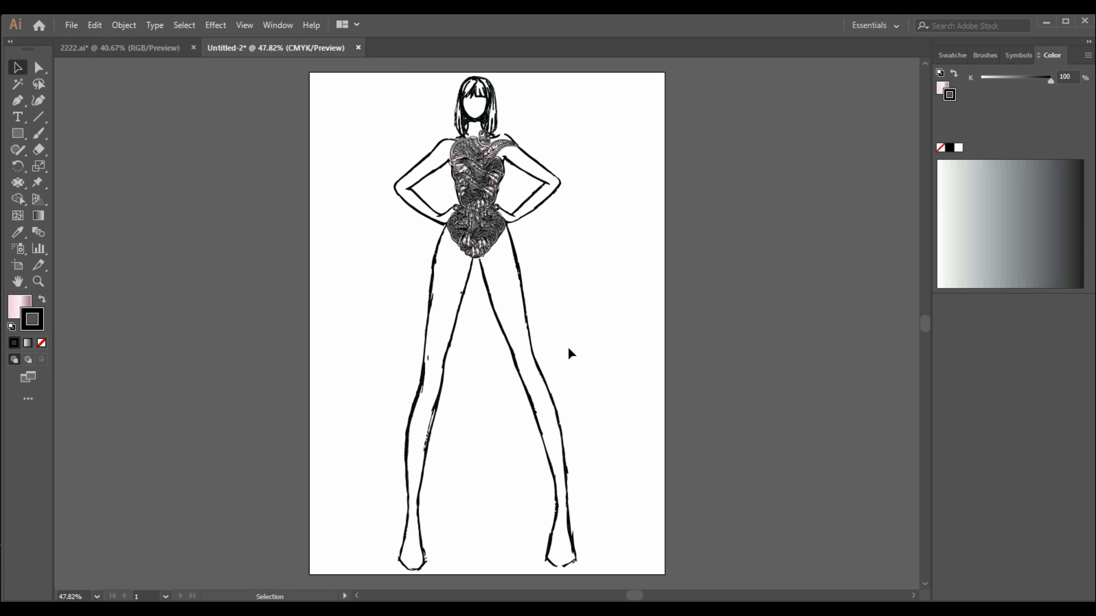
Step: Paste another copy of the motif and place it over the right hip
{"action": "key", "text": "a"}
{"action": "key", "text": "ctrl+v"}
{"action": "left_click_drag", "start_coordinate": [496, 332], "coordinate": [510, 256]}
{"action": "left_click", "coordinate": [567, 259]}
{"action": "left_click", "coordinate": [609, 256]}
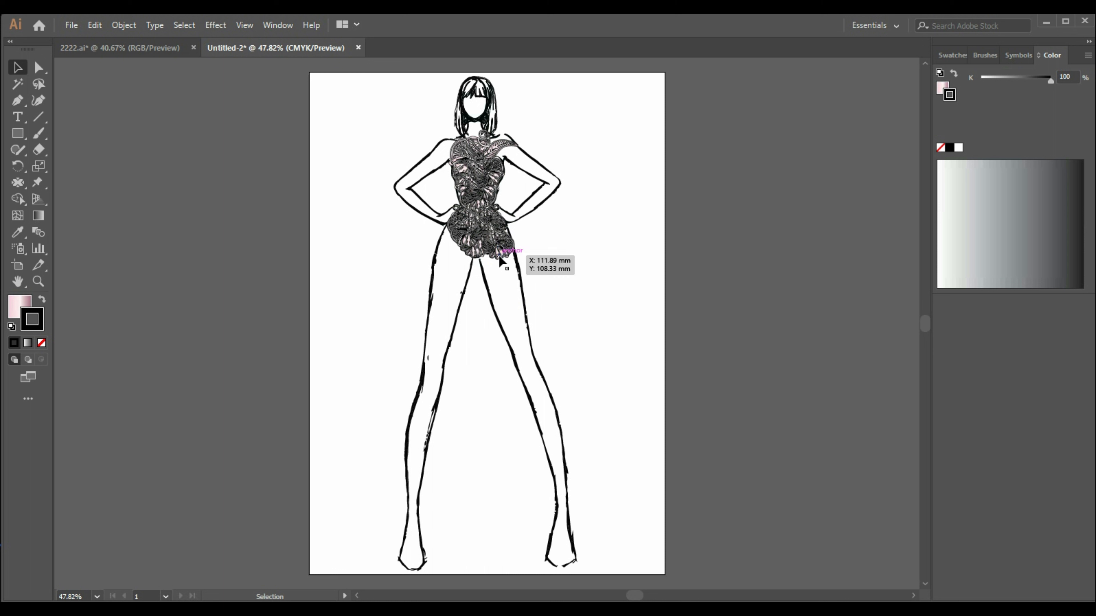
Step: Move the hip copy off the body, shrink it, and place it on the figure's right upper arm
{"action": "left_click_drag", "start_coordinate": [501, 260], "coordinate": [587, 242]}
{"action": "left_click", "coordinate": [596, 278]}
{"action": "left_click_drag", "start_coordinate": [601, 247], "coordinate": [533, 172]}
{"action": "left_click", "coordinate": [620, 270]}
{"action": "left_click", "coordinate": [590, 257]}
{"action": "left_click", "coordinate": [594, 175]}
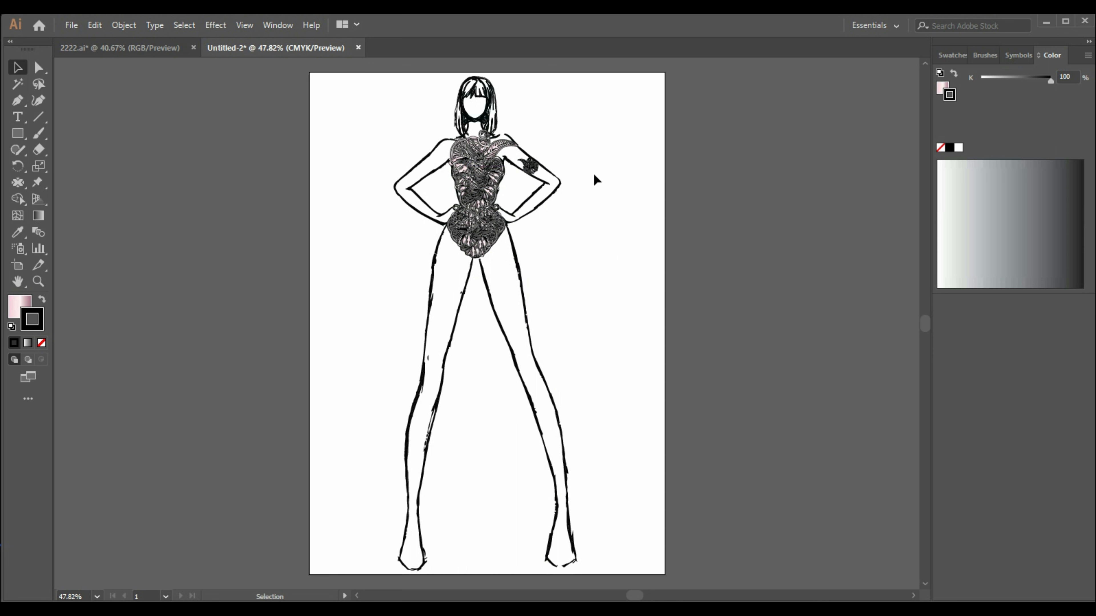
Step: Copy the small upper-arm motif and place one copy at the elbow and another on the forearm
{"action": "left_click", "coordinate": [530, 168]}
{"action": "key", "text": "ctrl+c"}
{"action": "key", "text": "ctrl+v"}
{"action": "left_click_drag", "start_coordinate": [492, 326], "coordinate": [553, 184]}
{"action": "left_click", "coordinate": [619, 201]}
{"action": "key", "text": "ctrl+v"}
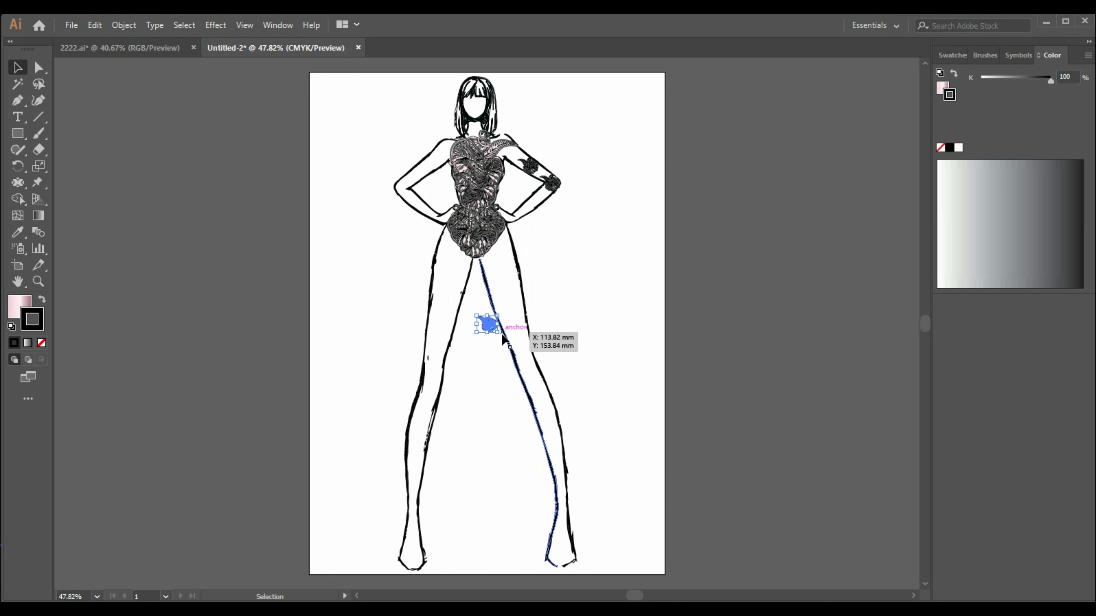
{"action": "left_click_drag", "start_coordinate": [503, 335], "coordinate": [528, 208]}
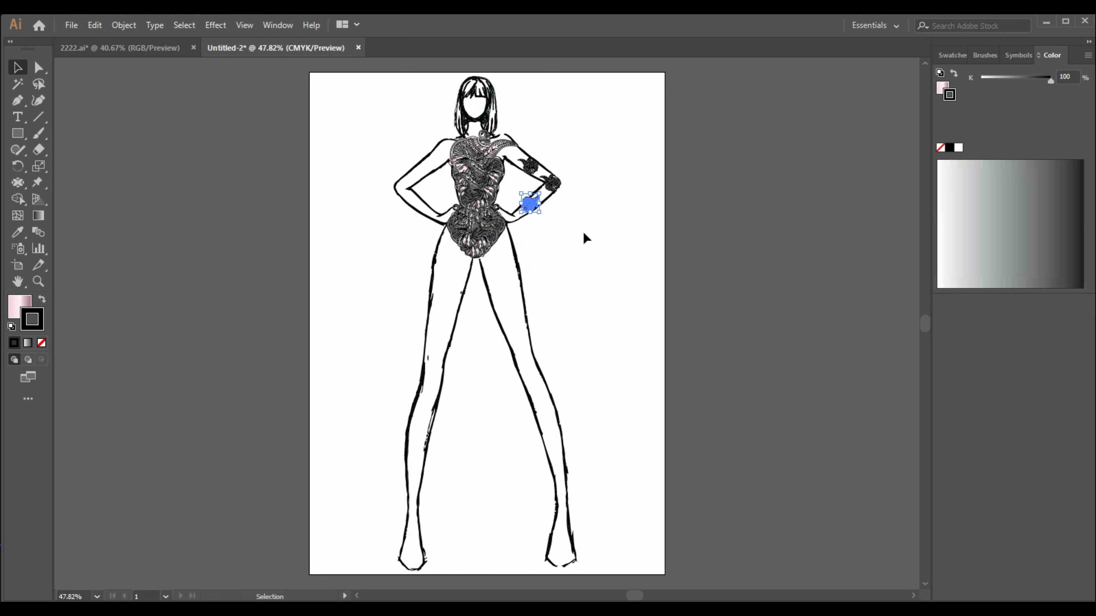
{"action": "left_click", "coordinate": [582, 231]}
Step: Paste another motif, resize it to skirt-panel size, and place it over the right hip, with a second copy below
{"action": "key", "text": "ctrl+v"}
{"action": "left_click_drag", "start_coordinate": [499, 335], "coordinate": [653, 501]}
{"action": "left_click", "coordinate": [642, 483]}
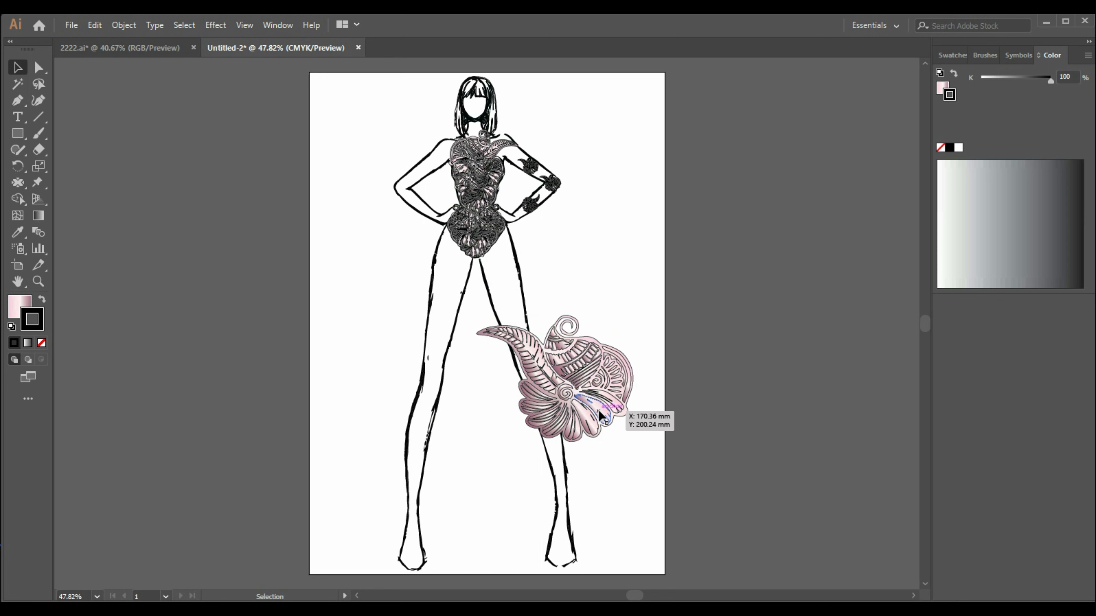
{"action": "left_click_drag", "start_coordinate": [587, 392], "coordinate": [572, 365]}
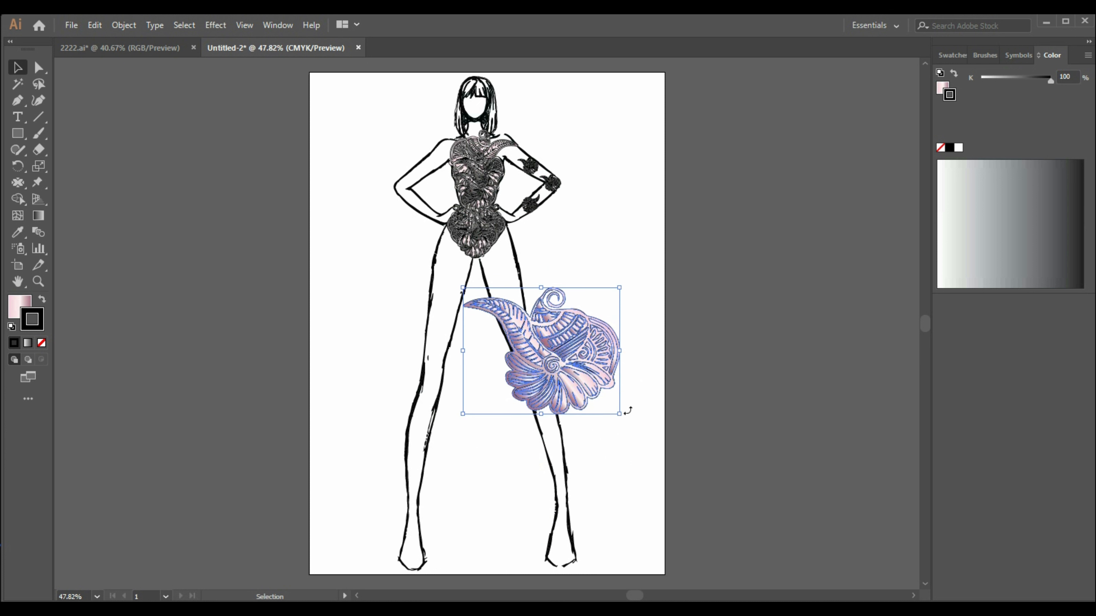
{"action": "left_click_drag", "start_coordinate": [619, 414], "coordinate": [527, 357]}
{"action": "left_click", "coordinate": [623, 370]}
{"action": "left_click", "coordinate": [609, 313]}
{"action": "left_click", "coordinate": [583, 306]}
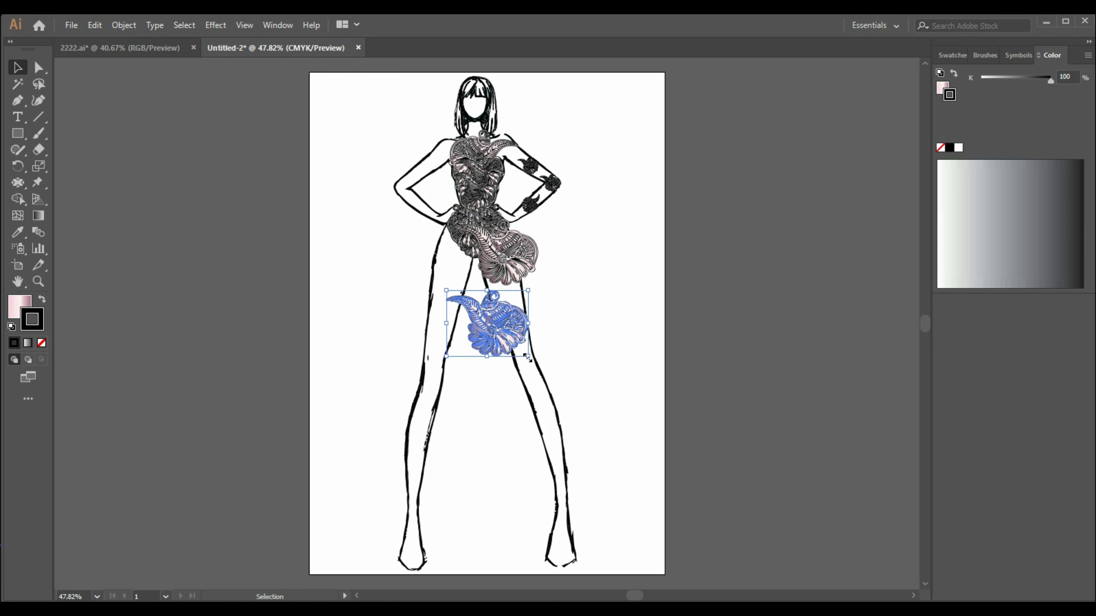
Step: Reflect the second skirt motif across the vertical axis and place it over the left hip
{"action": "right_click", "coordinate": [512, 346]}
{"action": "mouse_move", "coordinate": [639, 481]}
{"action": "left_click", "coordinate": [740, 534]}
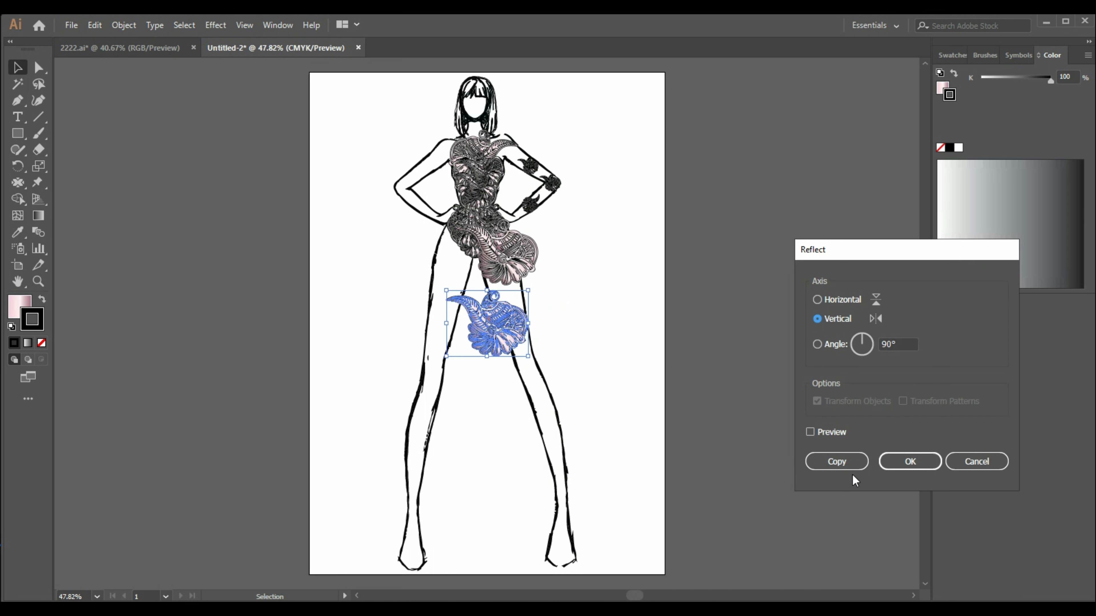
{"action": "left_click", "coordinate": [905, 461]}
{"action": "left_click_drag", "start_coordinate": [495, 322], "coordinate": [469, 257]}
{"action": "left_click", "coordinate": [645, 322]}
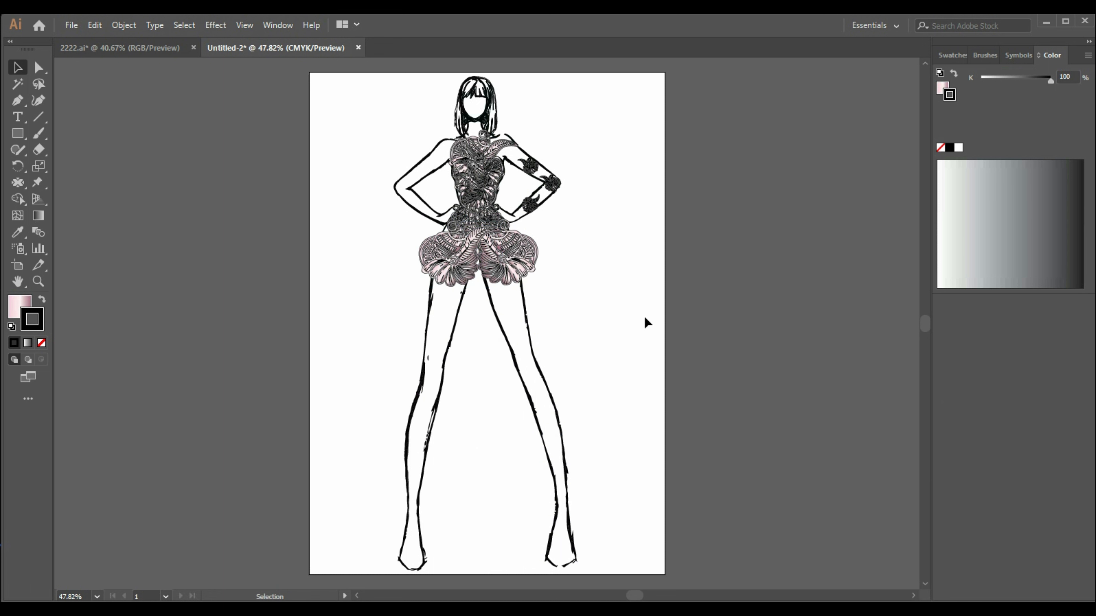
Step: Shift the left skirt motif slightly toward the centre and up to the waist
{"action": "left_click", "coordinate": [469, 278]}
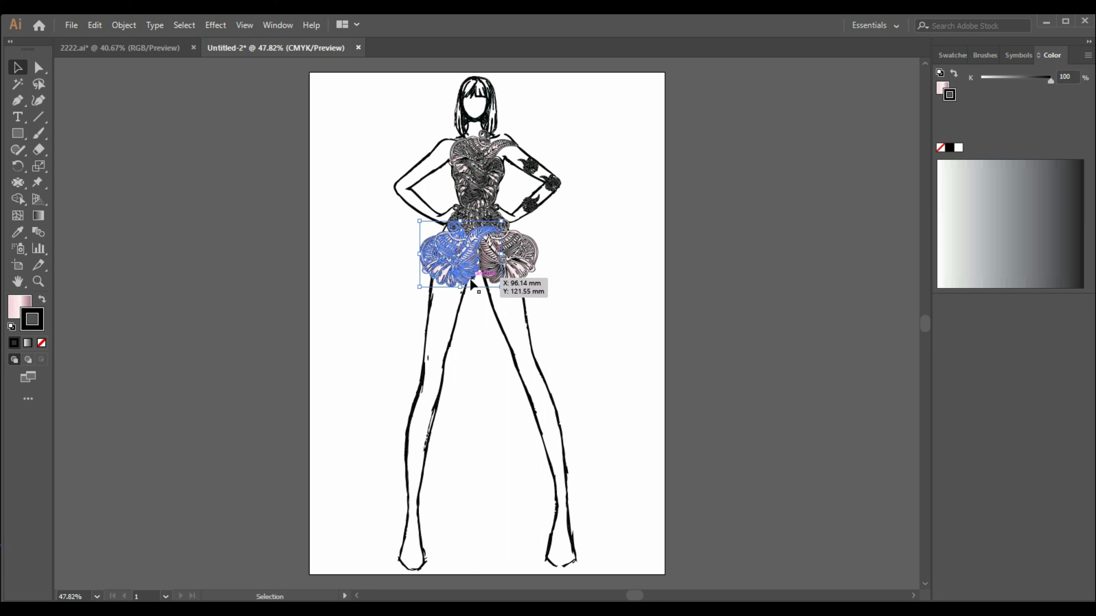
{"action": "left_click", "coordinate": [590, 327]}
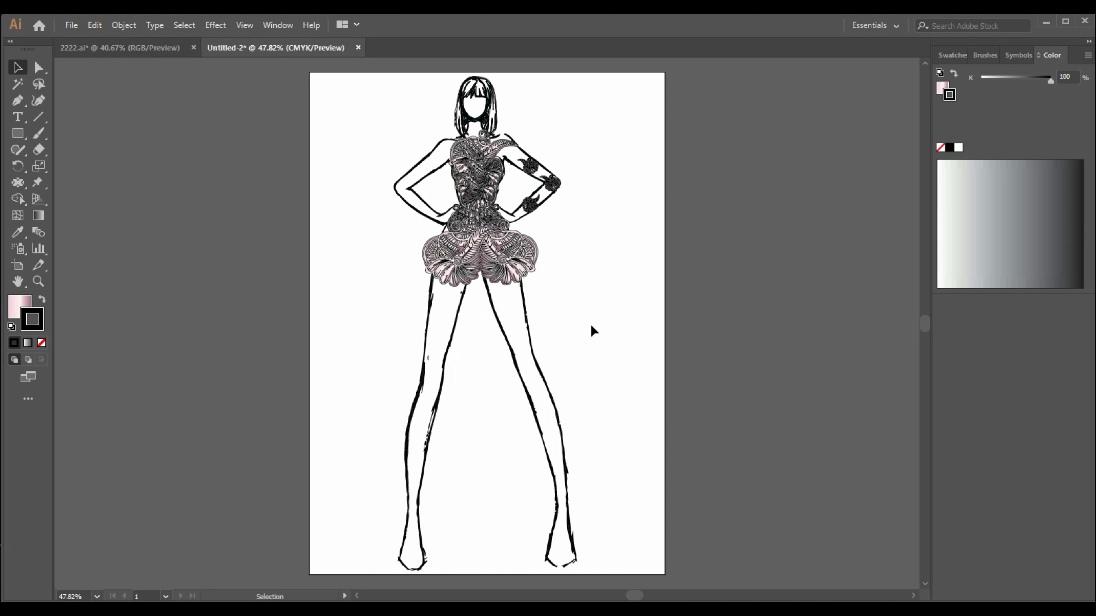
{"action": "left_click", "coordinate": [444, 259]}
{"action": "left_click_drag", "start_coordinate": [444, 260], "coordinate": [444, 256]}
Step: Shift the right skirt motif slightly up and inward so it overlaps the left one
{"action": "left_click", "coordinate": [506, 266]}
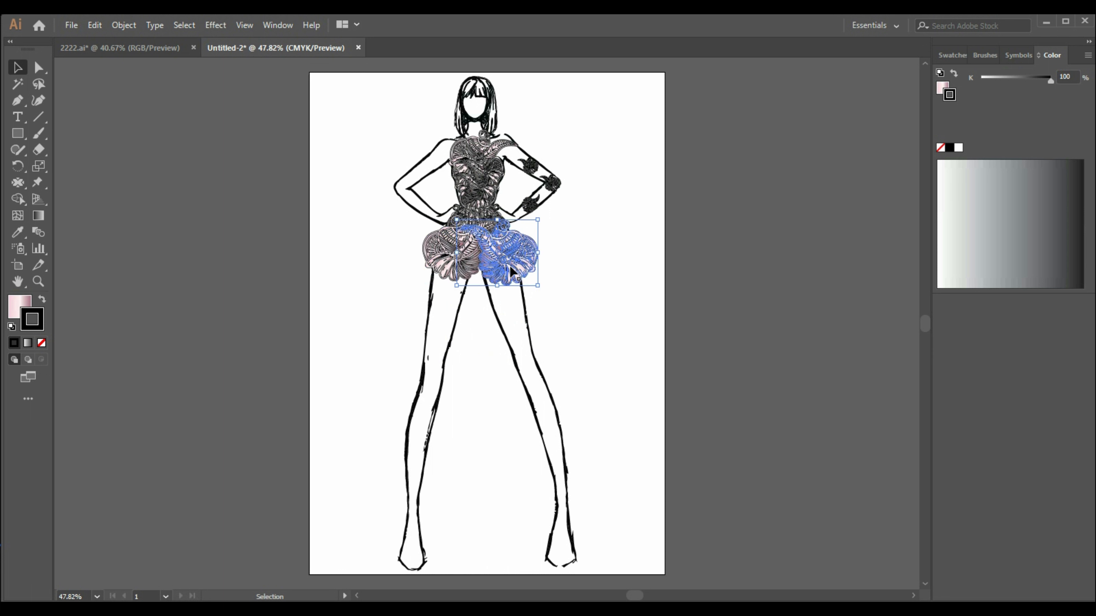
{"action": "left_click", "coordinate": [576, 322]}
{"action": "mouse_move", "coordinate": [514, 261]}
{"action": "left_mouse_down"}
{"action": "mouse_move", "coordinate": [505, 246]}
{"action": "mouse_move", "coordinate": [514, 257]}
{"action": "left_mouse_up"}
{"action": "left_click", "coordinate": [570, 300]}
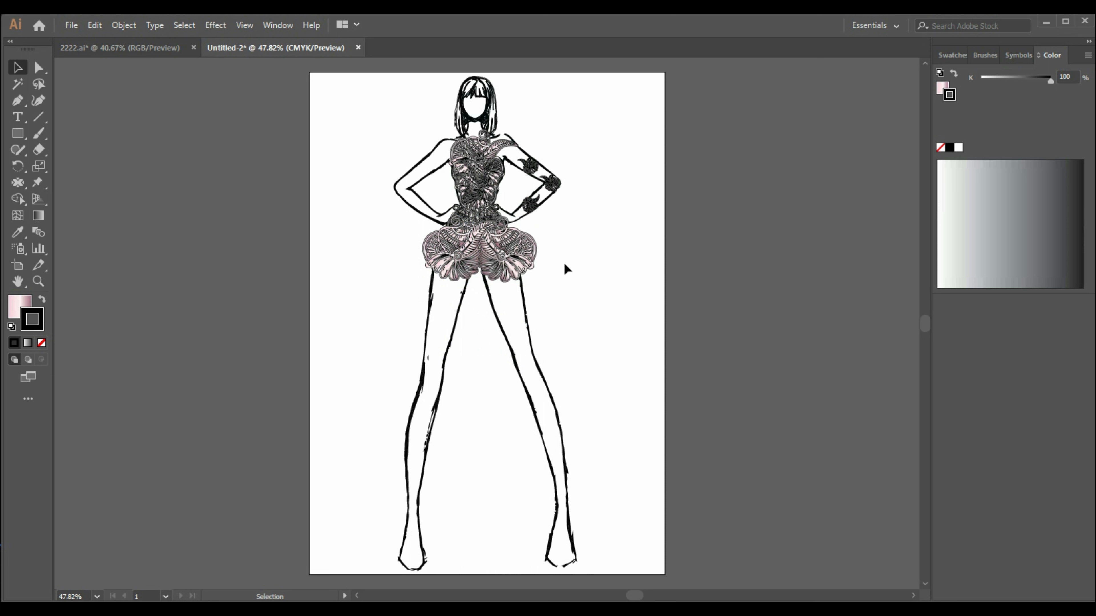
{"action": "left_click_drag", "start_coordinate": [513, 264], "coordinate": [506, 261]}
{"action": "left_click_drag", "start_coordinate": [565, 278], "coordinate": [566, 278]}
{"action": "left_click", "coordinate": [590, 280]}
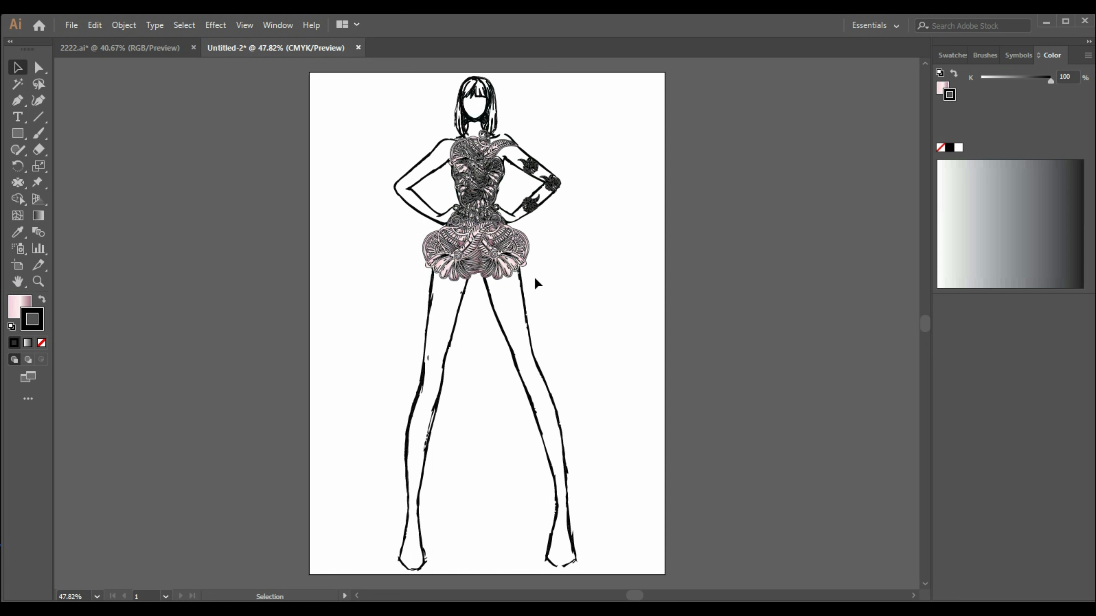
Step: Duplicate both skirt motifs together and place the copy directly beneath them as a second tier
{"action": "left_click", "coordinate": [514, 265]}
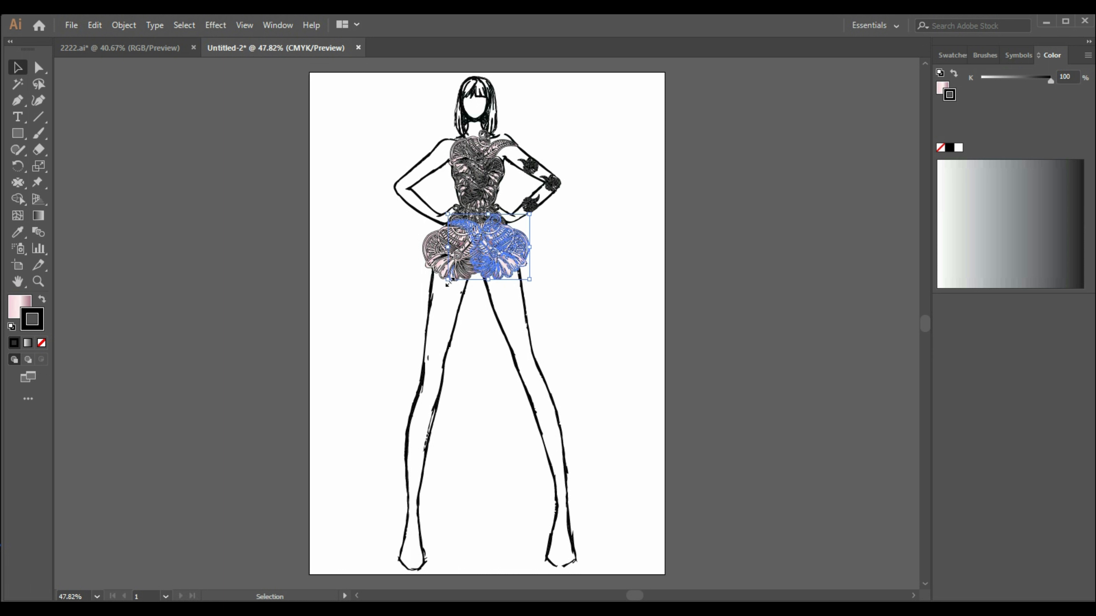
{"action": "left_click", "coordinate": [428, 253]}
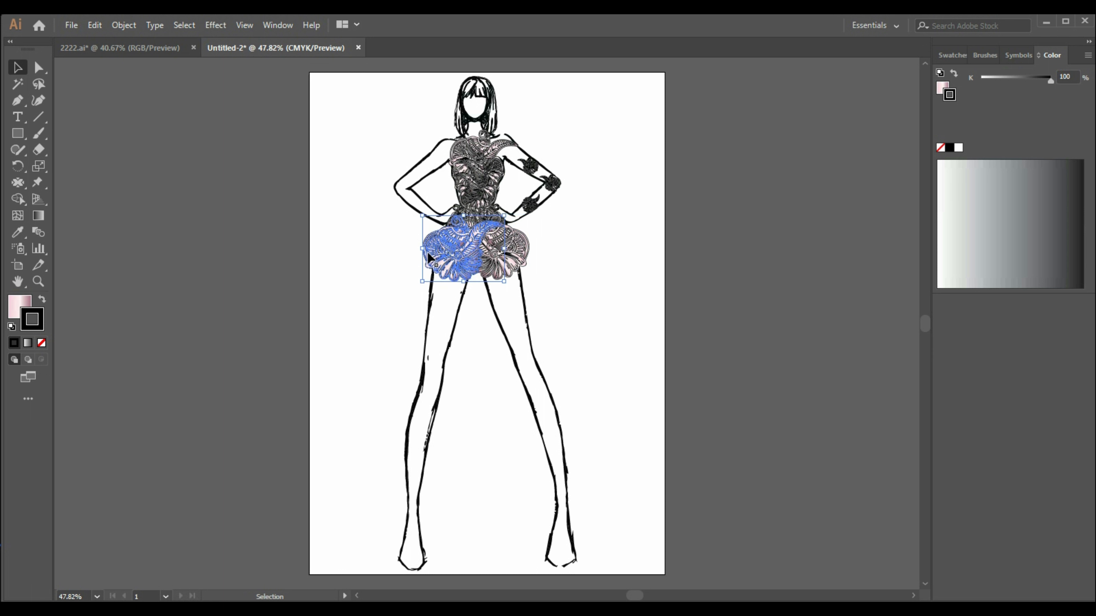
{"action": "left_click", "coordinate": [512, 263], "text": "shift"}
{"action": "key", "text": "ctrl+c"}
{"action": "key", "text": "ctrl+v"}
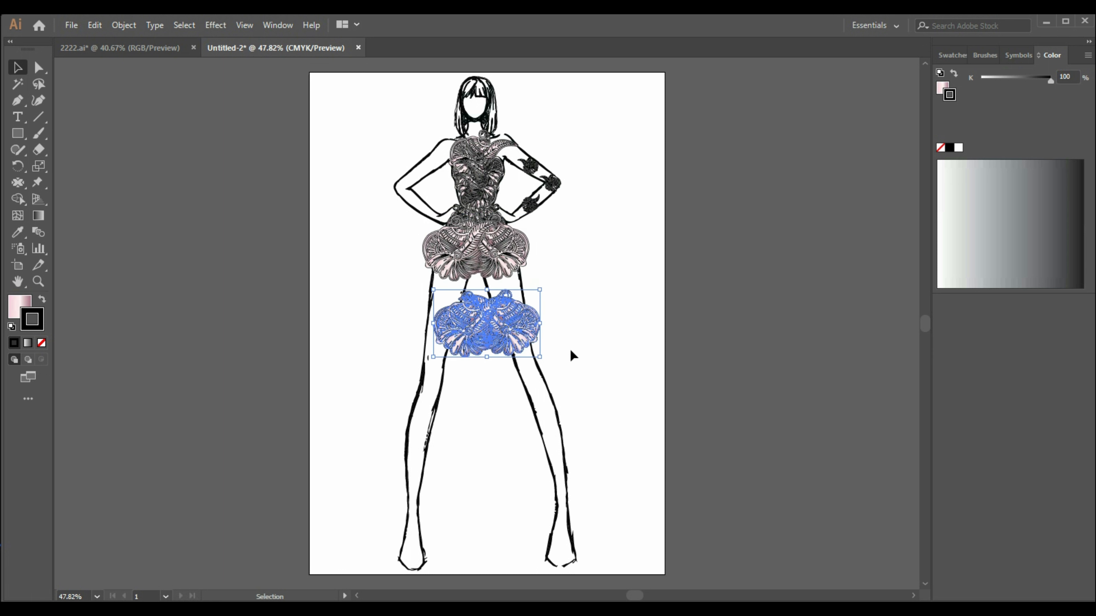
{"action": "left_click_drag", "start_coordinate": [505, 332], "coordinate": [495, 293]}
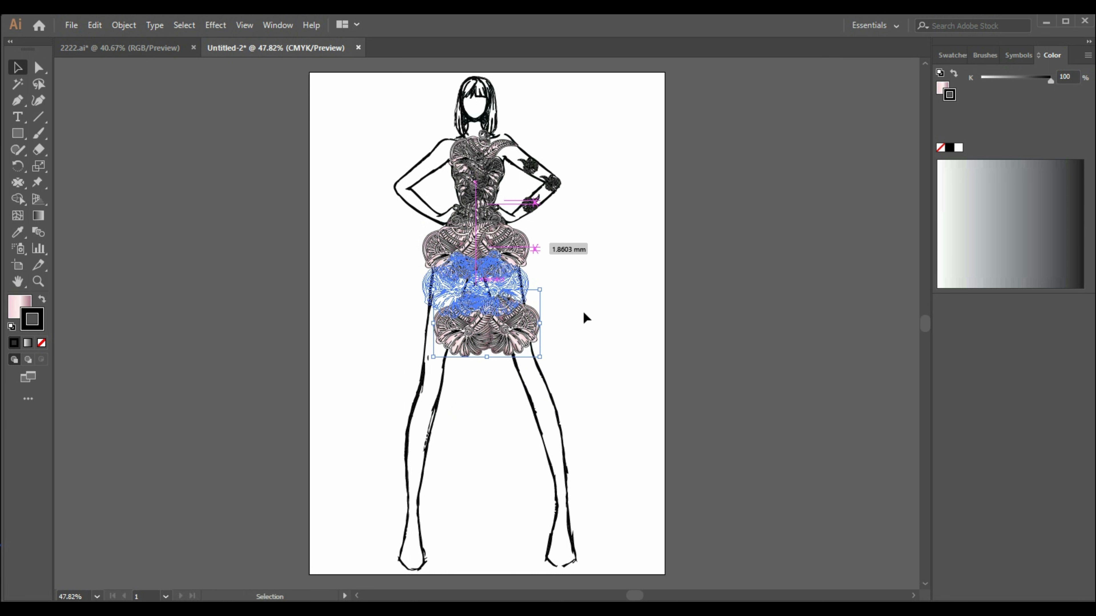
{"action": "left_click", "coordinate": [585, 318]}
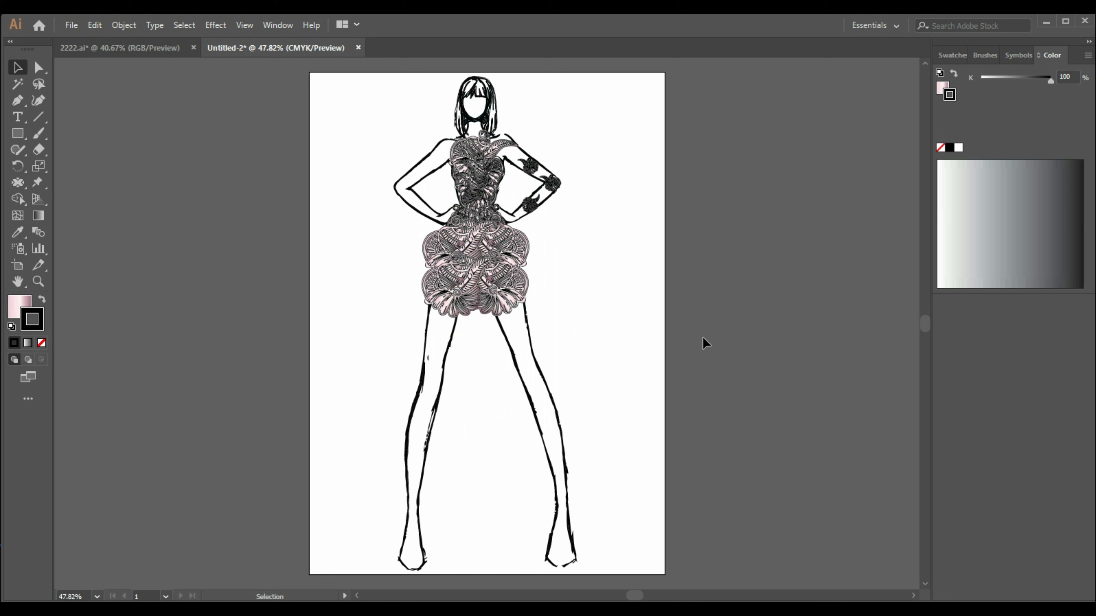
Step: Move the two lower-tier motifs off the body beside the right leg and rotate them separately
{"action": "left_click", "coordinate": [482, 305]}
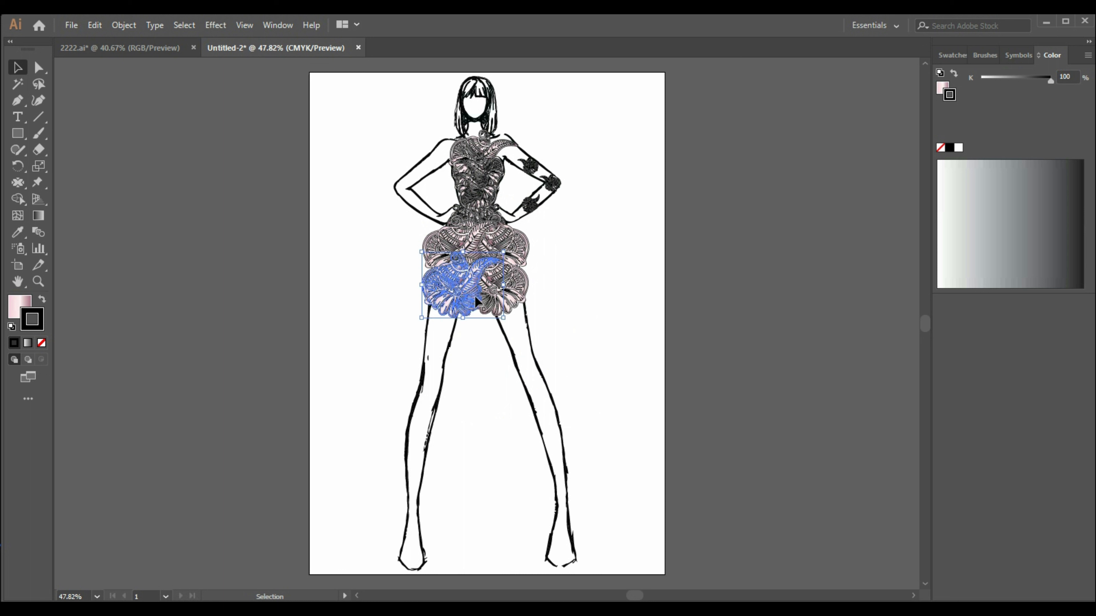
{"action": "left_click_drag", "start_coordinate": [473, 295], "coordinate": [621, 293]}
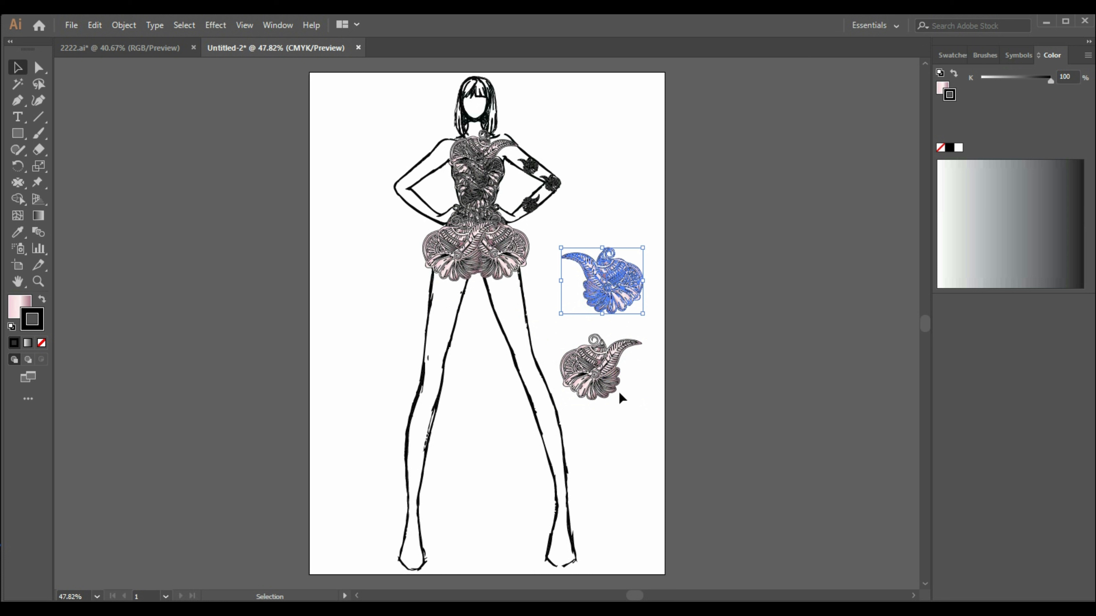
{"action": "left_click", "coordinate": [613, 370]}
{"action": "left_click_drag", "start_coordinate": [649, 331], "coordinate": [703, 388]}
{"action": "left_click_drag", "start_coordinate": [613, 284], "coordinate": [662, 356]}
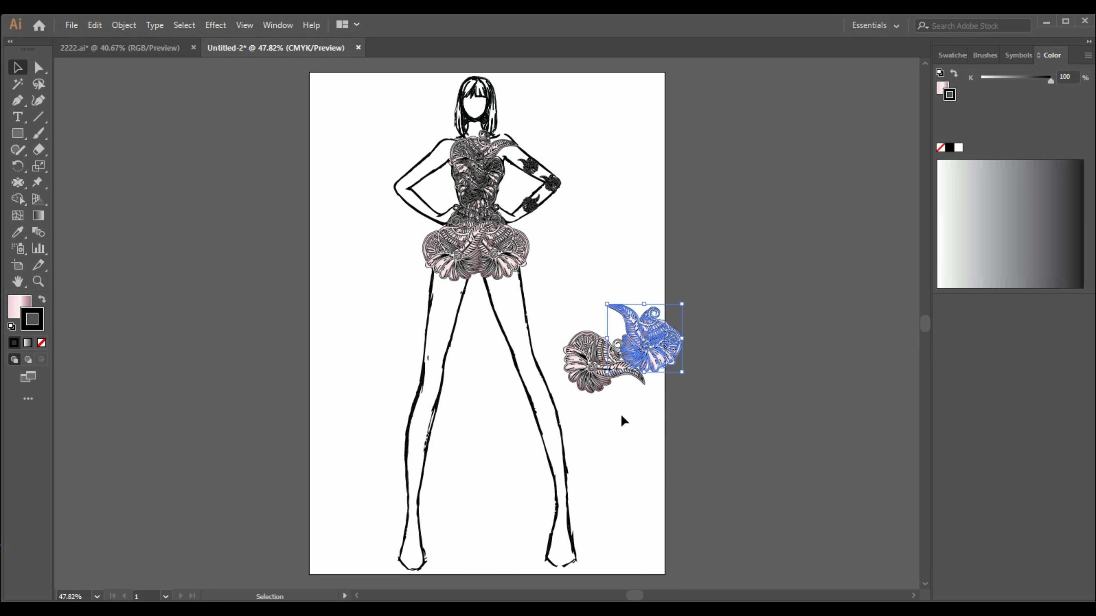
Step: Rotate the mirrored loose motif back upward and overlap the other motif with it diagonally
{"action": "left_click_drag", "start_coordinate": [569, 391], "coordinate": [674, 322]}
{"action": "left_click", "coordinate": [731, 391]}
{"action": "left_click", "coordinate": [669, 367]}
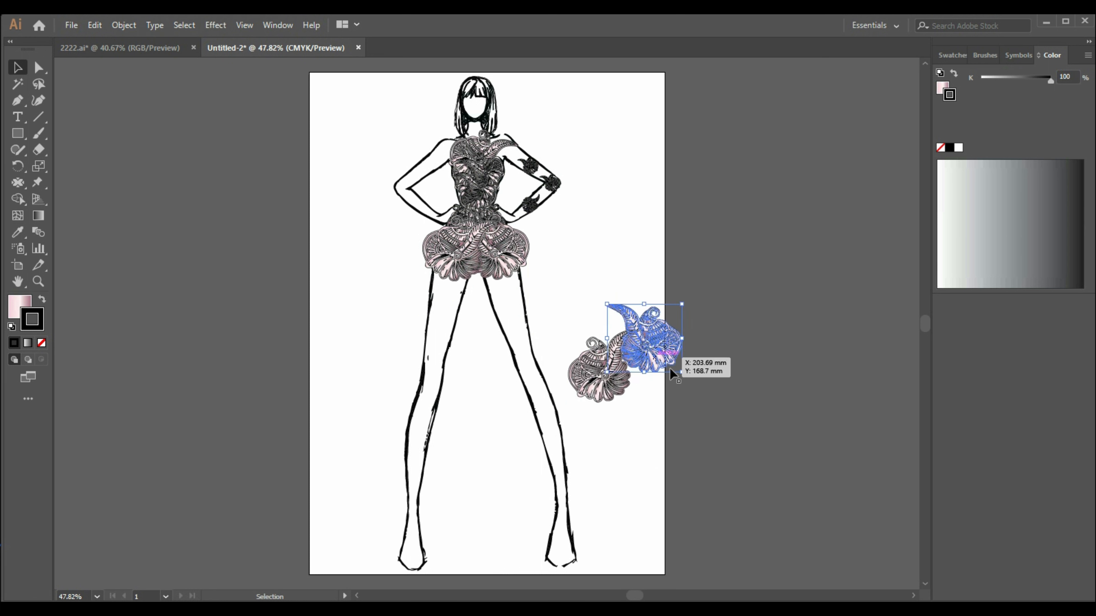
{"action": "left_click_drag", "start_coordinate": [685, 378], "coordinate": [638, 357]}
{"action": "left_click", "coordinate": [738, 390]}
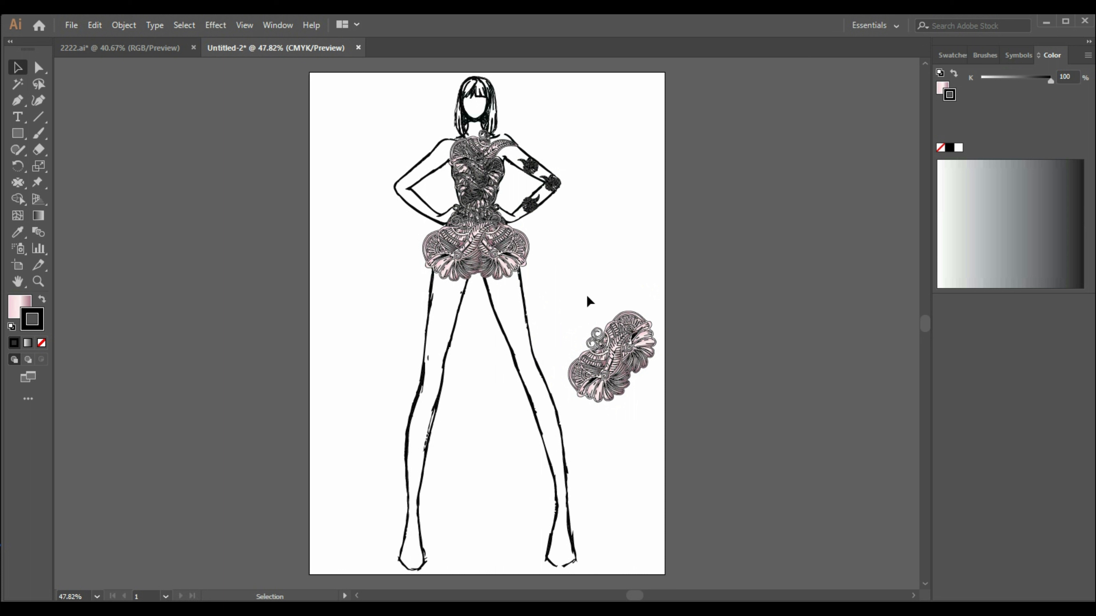
Step: Select both overlapping loose motifs, enlarge them together, and rotate the pair to lie horizontally
{"action": "left_click_drag", "start_coordinate": [586, 288], "coordinate": [644, 393]}
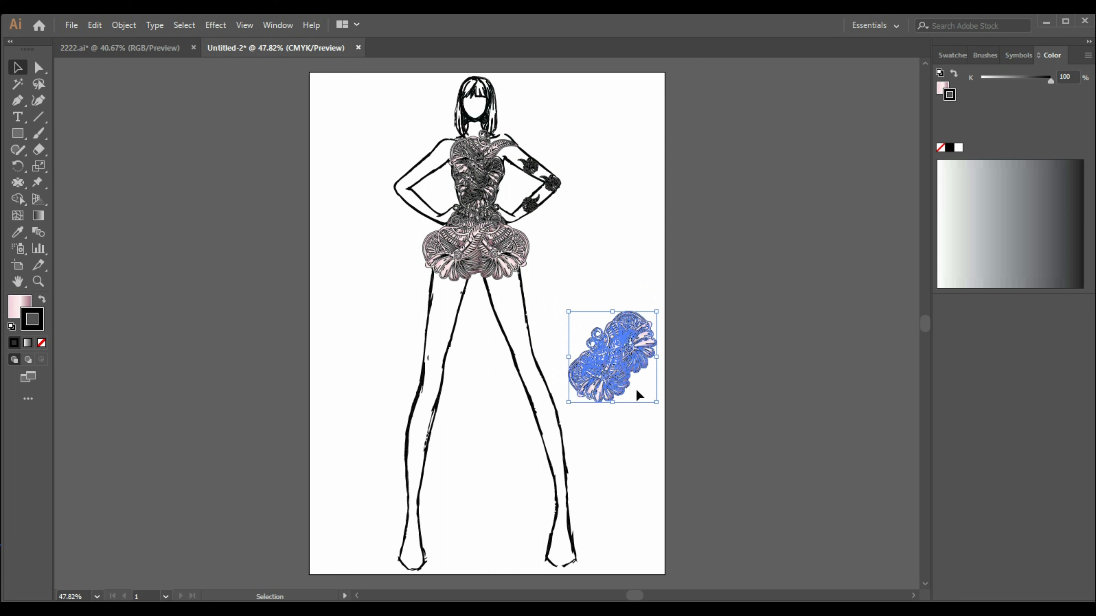
{"action": "left_click_drag", "start_coordinate": [657, 402], "coordinate": [676, 423]}
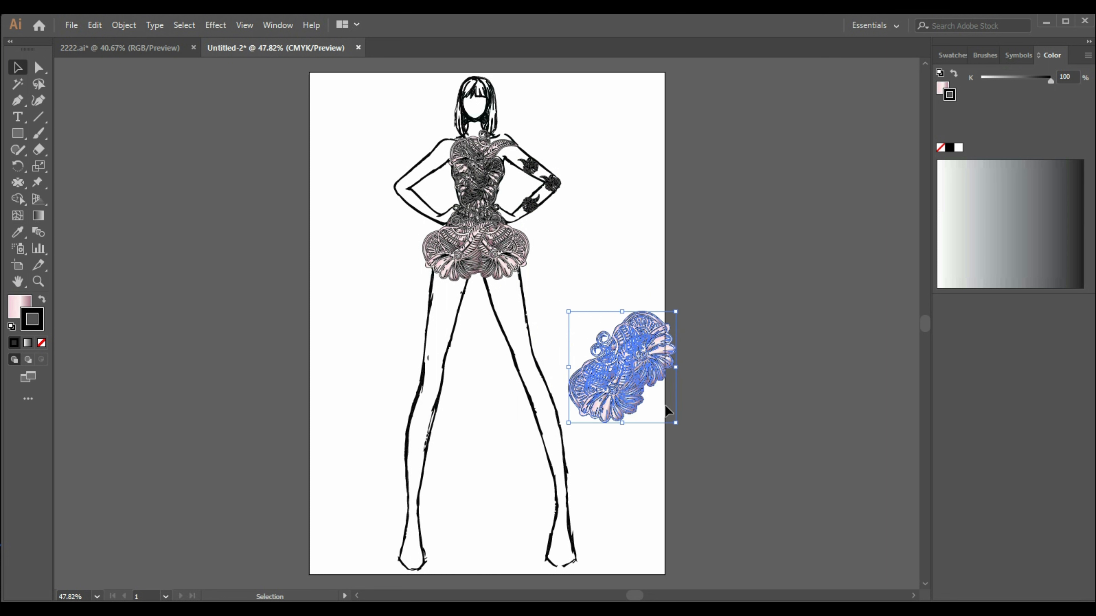
{"action": "left_click_drag", "start_coordinate": [682, 306], "coordinate": [719, 382]}
{"action": "left_click", "coordinate": [729, 384]}
Step: Group the two horizontal loose motifs and place the group over the lower part of the skirt as a second tier
{"action": "left_click_drag", "start_coordinate": [636, 374], "coordinate": [675, 376]}
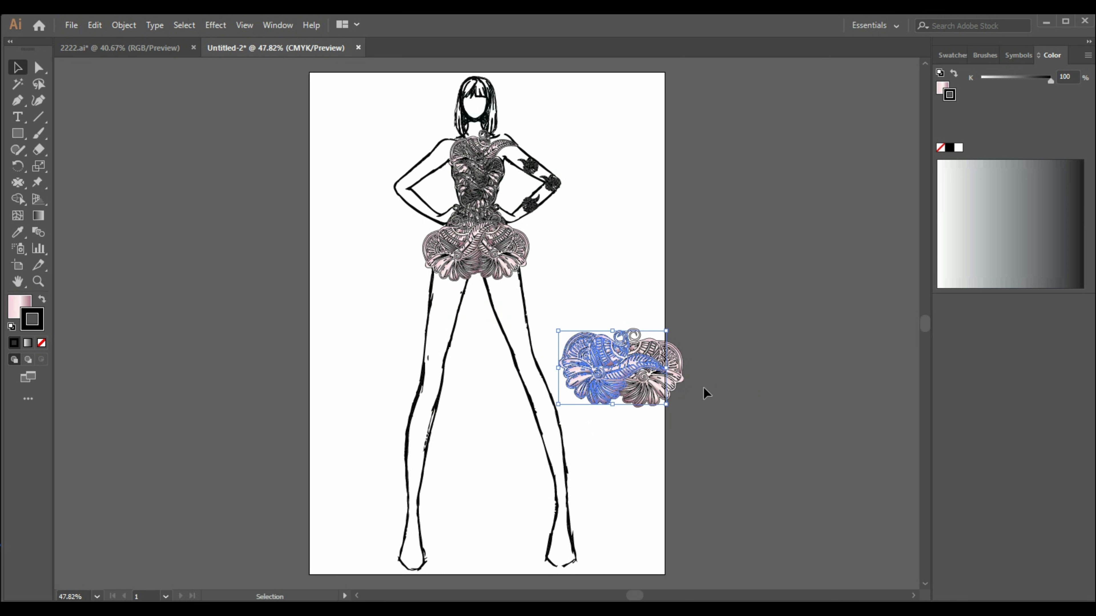
{"action": "key", "text": "ctrl+z"}
{"action": "right_click", "coordinate": [657, 400]}
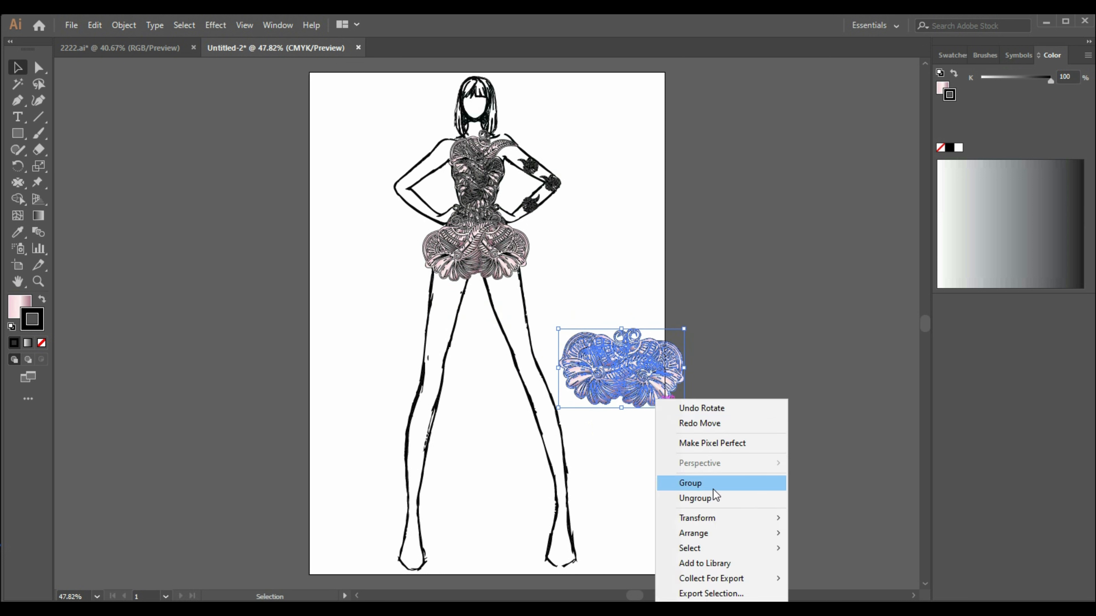
{"action": "left_click", "coordinate": [711, 483]}
{"action": "left_click", "coordinate": [699, 452]}
{"action": "left_click_drag", "start_coordinate": [643, 376], "coordinate": [501, 300]}
{"action": "left_click_drag", "start_coordinate": [547, 337], "coordinate": [492, 304]}
{"action": "left_click", "coordinate": [584, 333]}
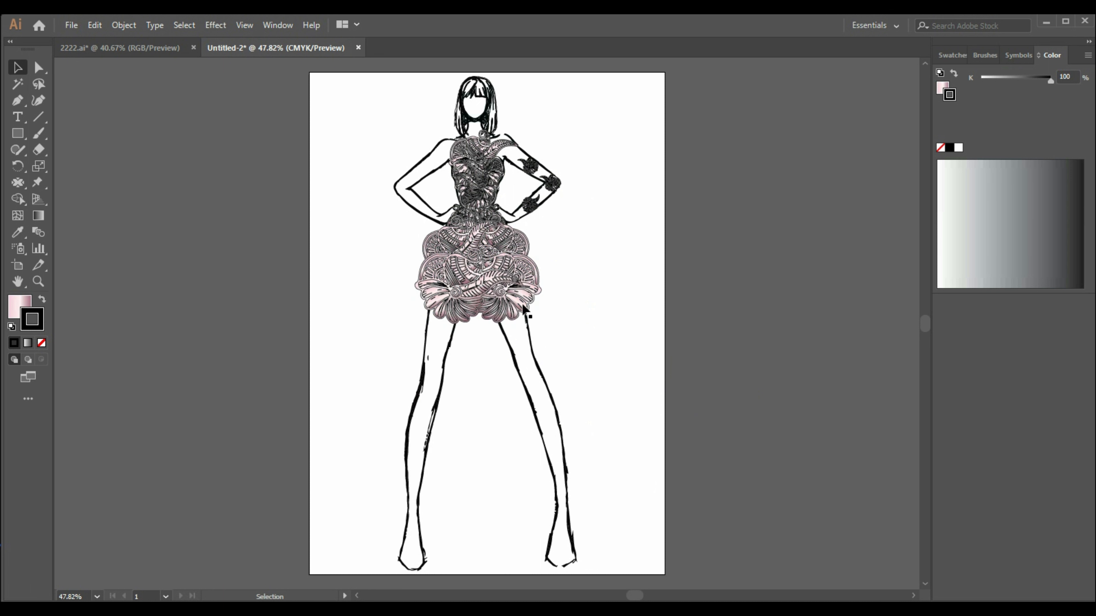
Step: Move the lower tier group slightly upward to overlap more of the upper skirt tier
{"action": "left_click", "coordinate": [490, 284]}
{"action": "double_click", "coordinate": [490, 285]}
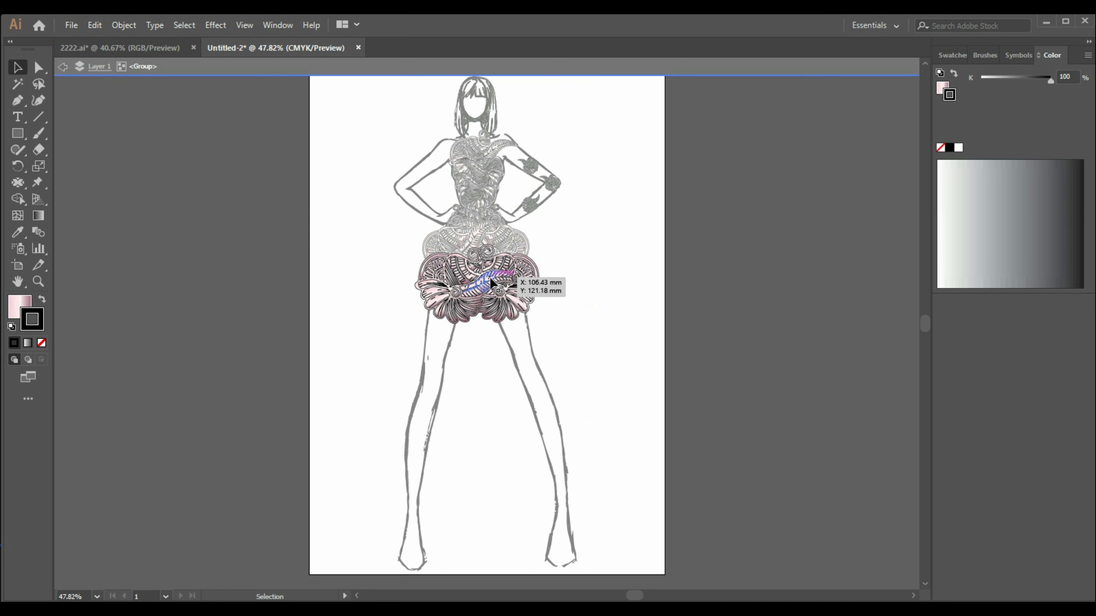
{"action": "left_click", "coordinate": [64, 69]}
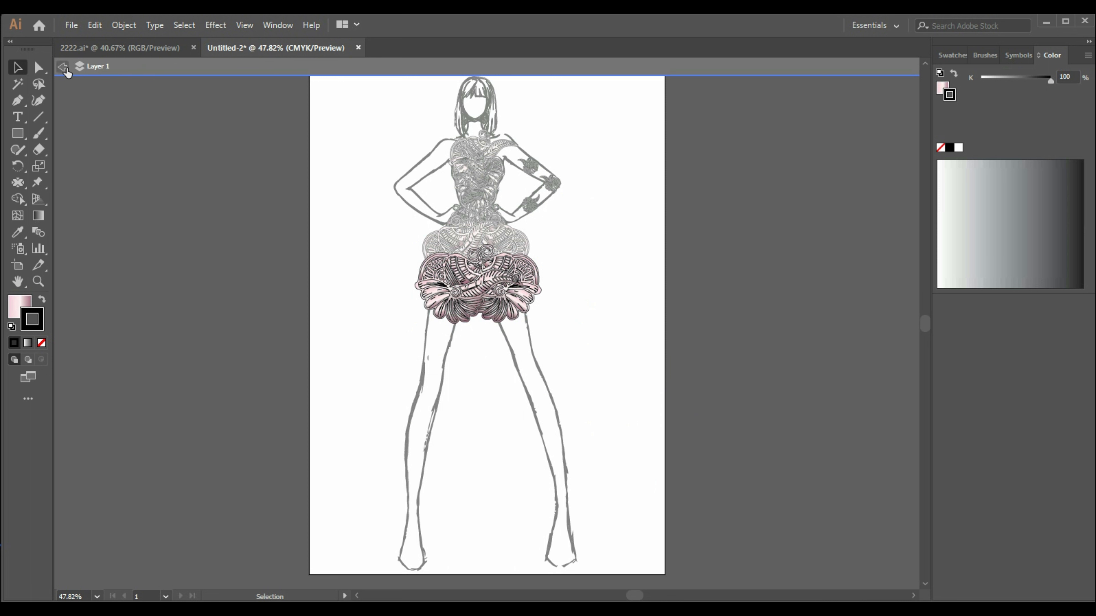
{"action": "left_click_drag", "start_coordinate": [476, 295], "coordinate": [473, 286]}
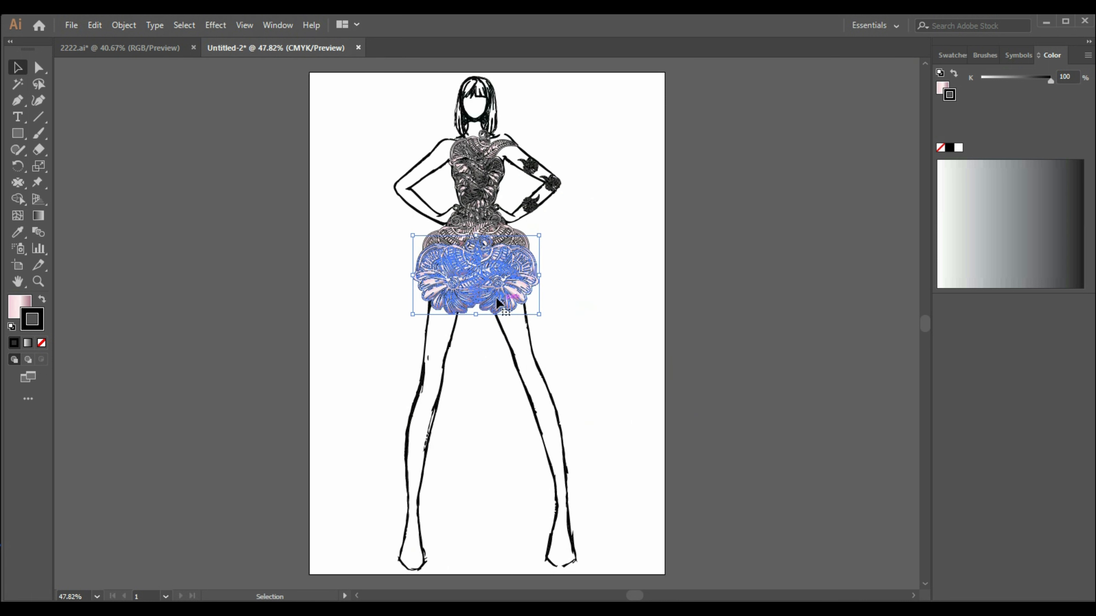
{"action": "right_click", "coordinate": [491, 296]}
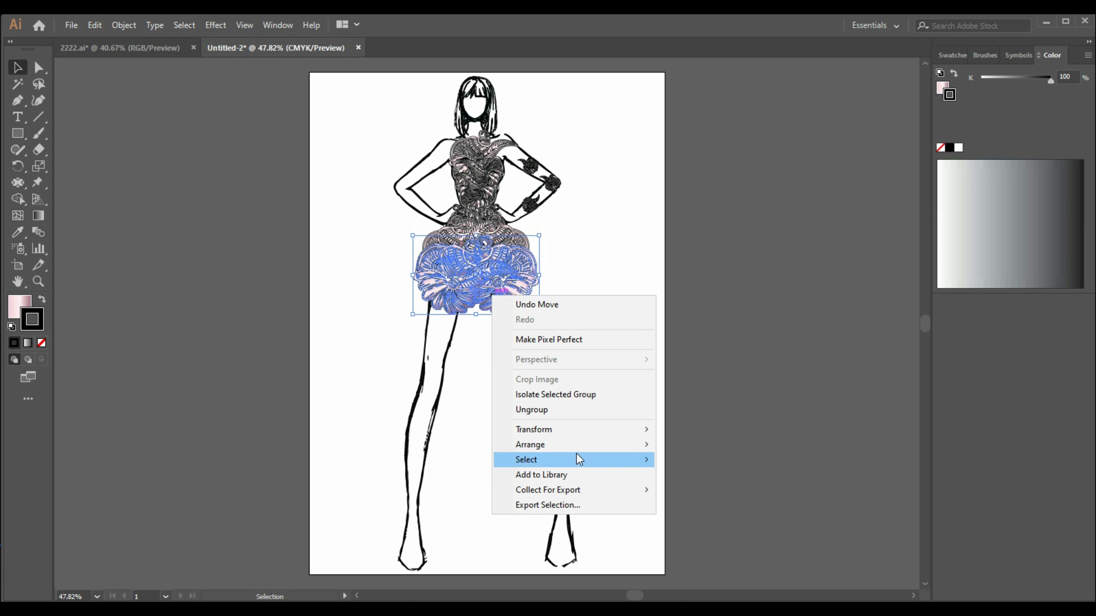
Step: Group the two upper-tier skirt motifs and bring the group in front of the lower tier
{"action": "left_click", "coordinate": [508, 235]}
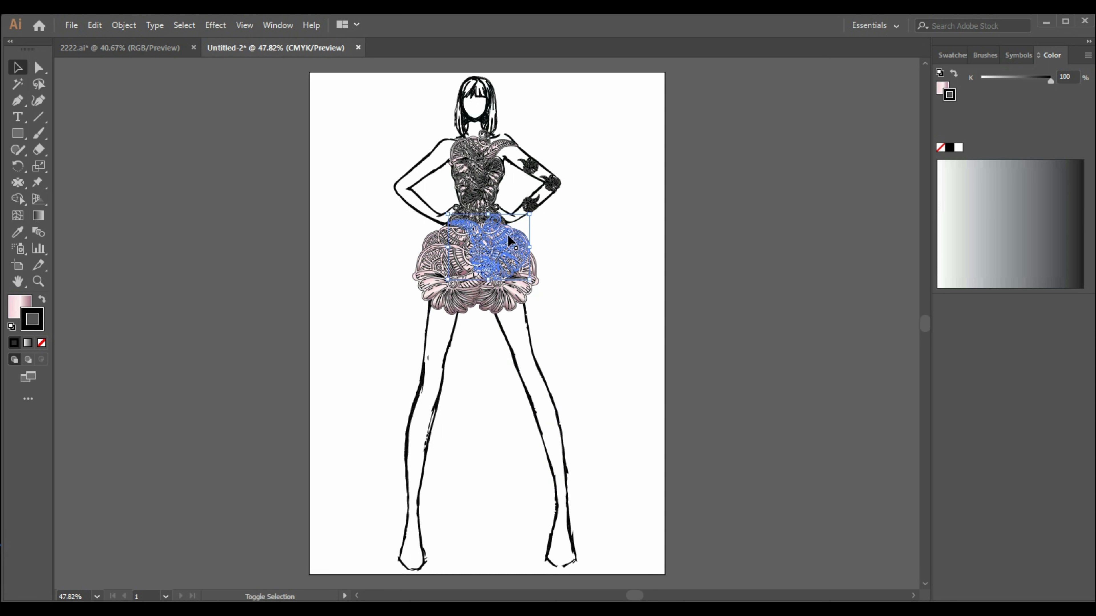
{"action": "left_click", "coordinate": [459, 241], "text": "shift"}
{"action": "right_click", "coordinate": [459, 241]}
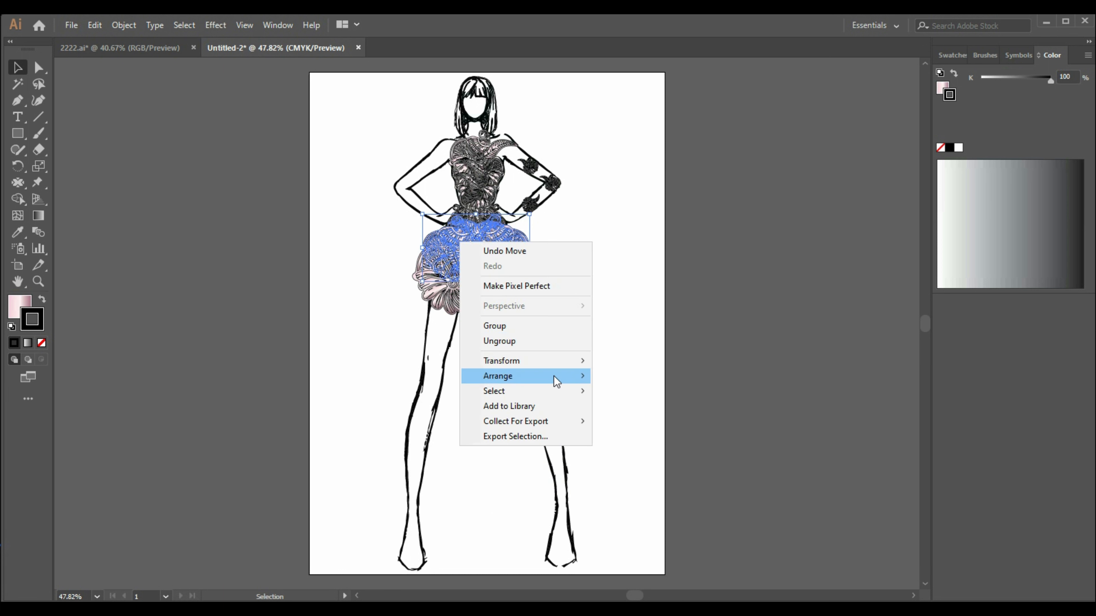
{"action": "left_click", "coordinate": [545, 327]}
{"action": "right_click", "coordinate": [497, 263]}
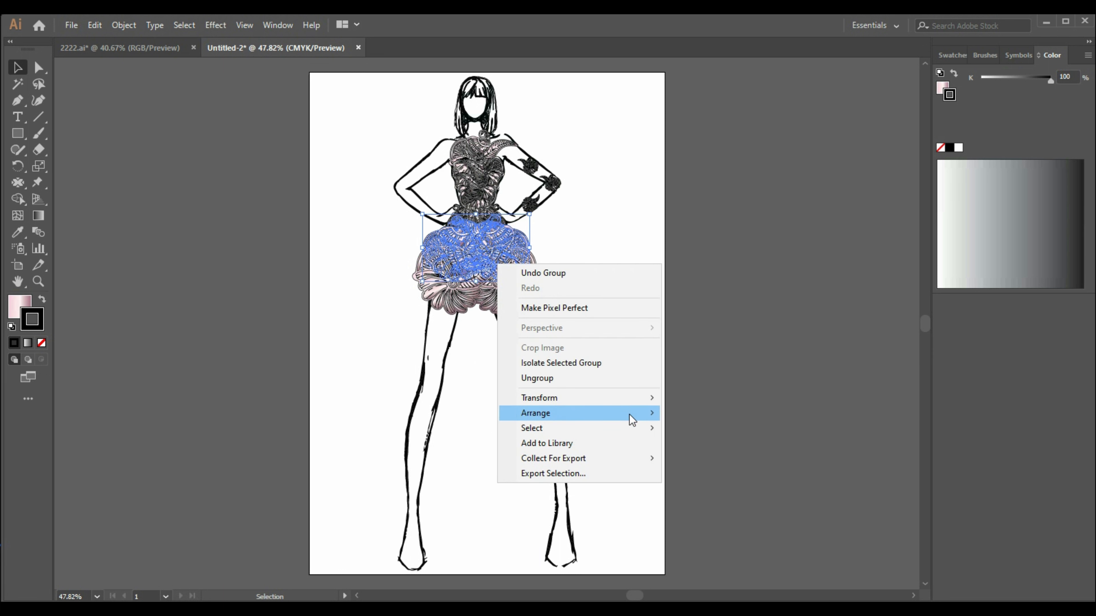
{"action": "mouse_move", "coordinate": [631, 414]}
{"action": "left_click", "coordinate": [731, 414]}
{"action": "left_click", "coordinate": [590, 439]}
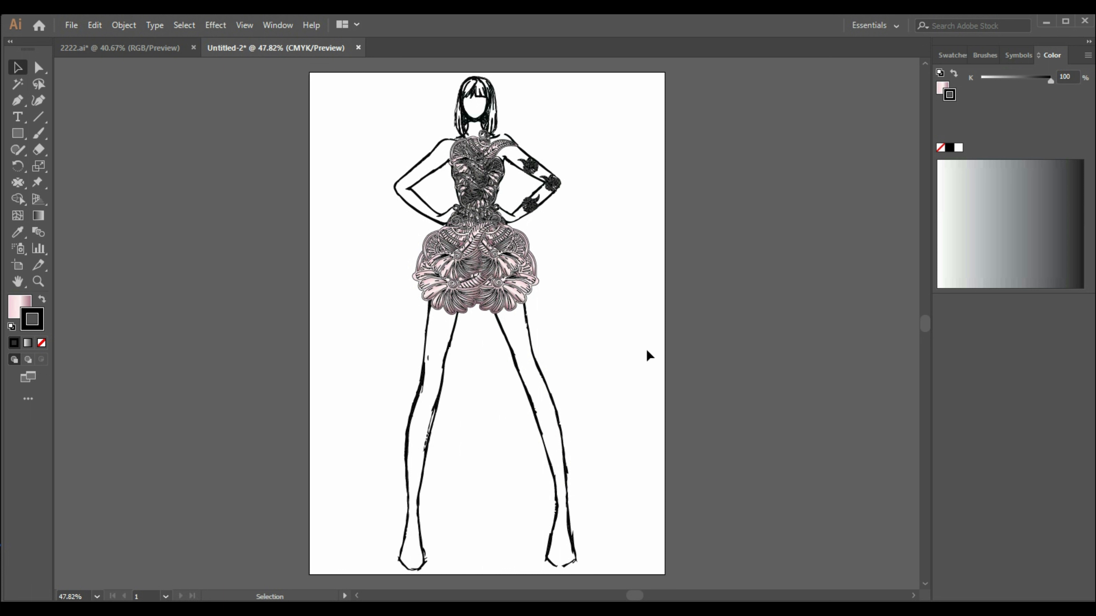
Step: Duplicate the upper skirt tier and place the copy off the figure, across the artboard's right edge
{"action": "key", "text": "a"}
{"action": "left_click_drag", "start_coordinate": [524, 313], "coordinate": [748, 398]}
{"action": "right_click", "coordinate": [723, 368]}
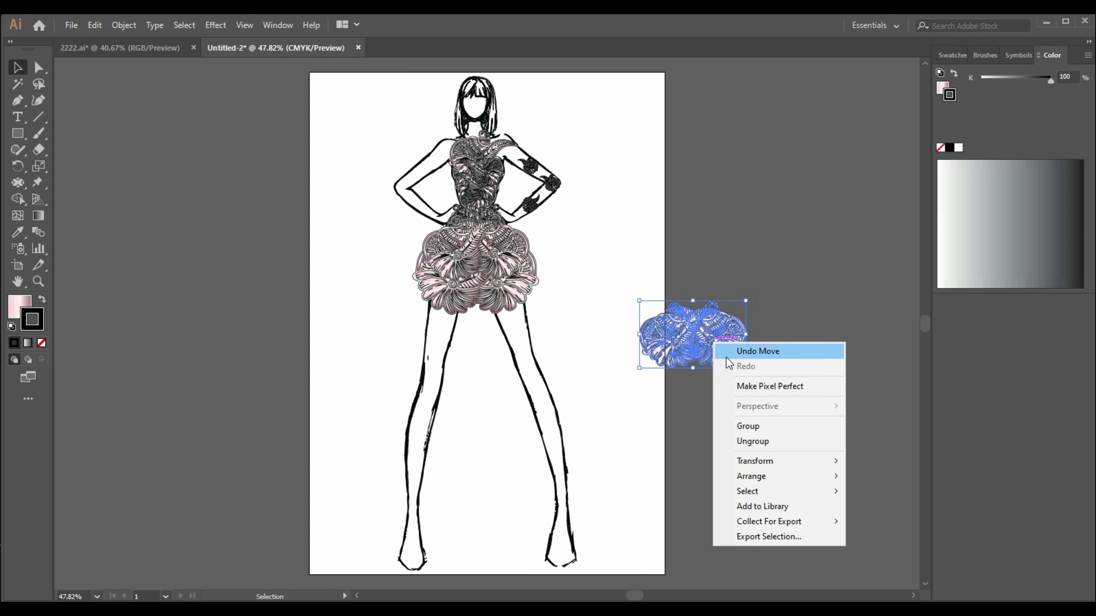
{"action": "left_click", "coordinate": [788, 425]}
{"action": "left_click_drag", "start_coordinate": [734, 349], "coordinate": [643, 283]}
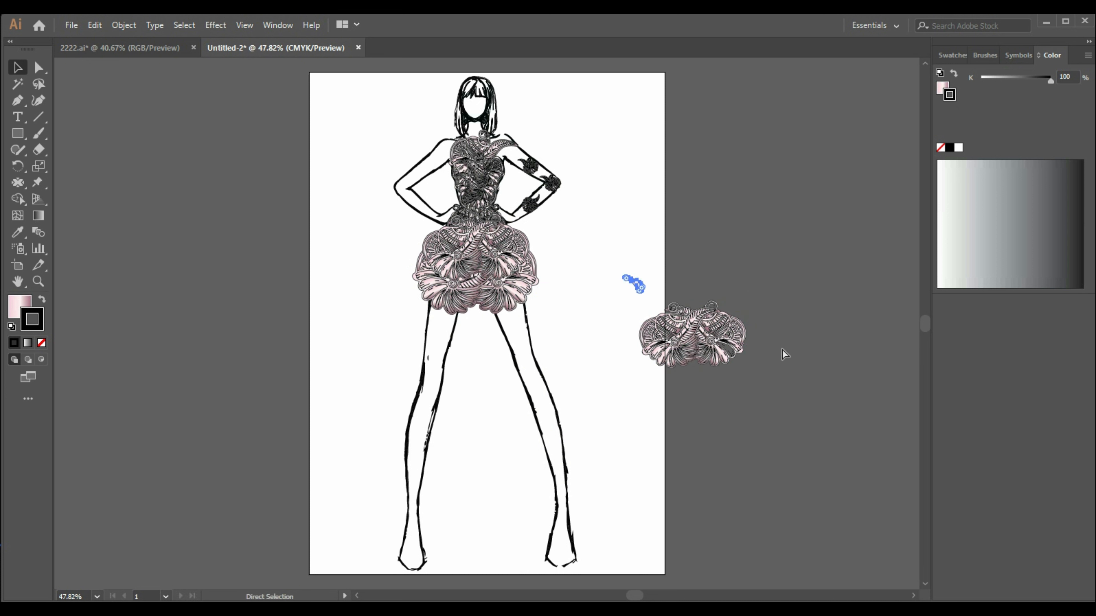
{"action": "key", "text": "ctrl+x"}
{"action": "key", "text": "ctrl+z"}
{"action": "key", "text": "ctrl+z"}
Step: Move the two duplicated motifs separately onto the skirt, one over its left side and one over its right side
{"action": "left_click", "coordinate": [677, 345]}
{"action": "left_click", "coordinate": [681, 384]}
{"action": "left_click_drag", "start_coordinate": [693, 358], "coordinate": [457, 281]}
{"action": "left_click", "coordinate": [647, 267]}
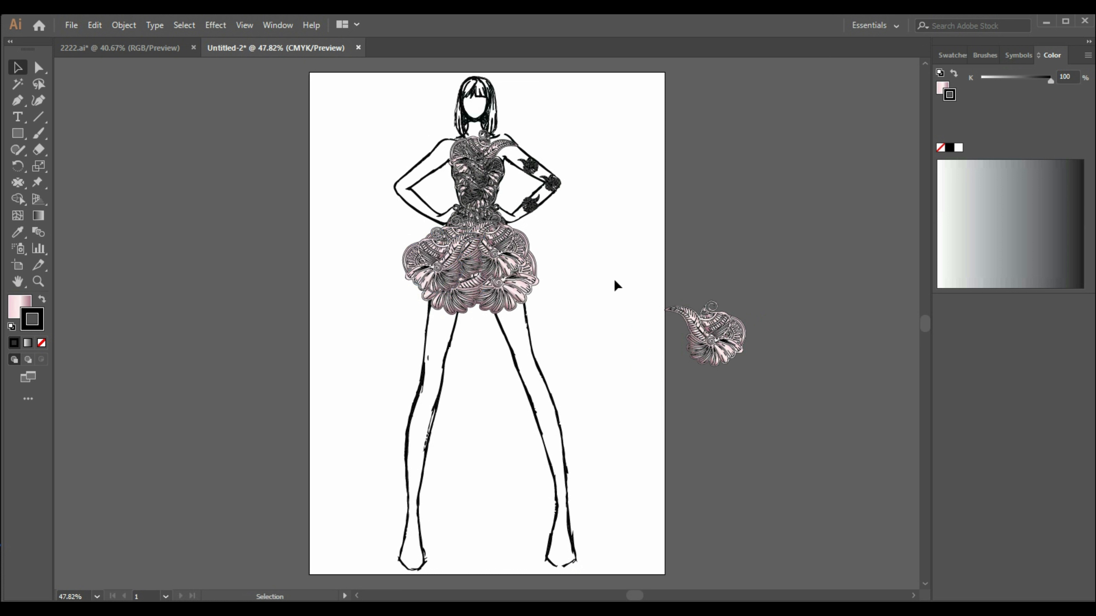
{"action": "left_click_drag", "start_coordinate": [717, 357], "coordinate": [528, 285]}
{"action": "left_click", "coordinate": [586, 299]}
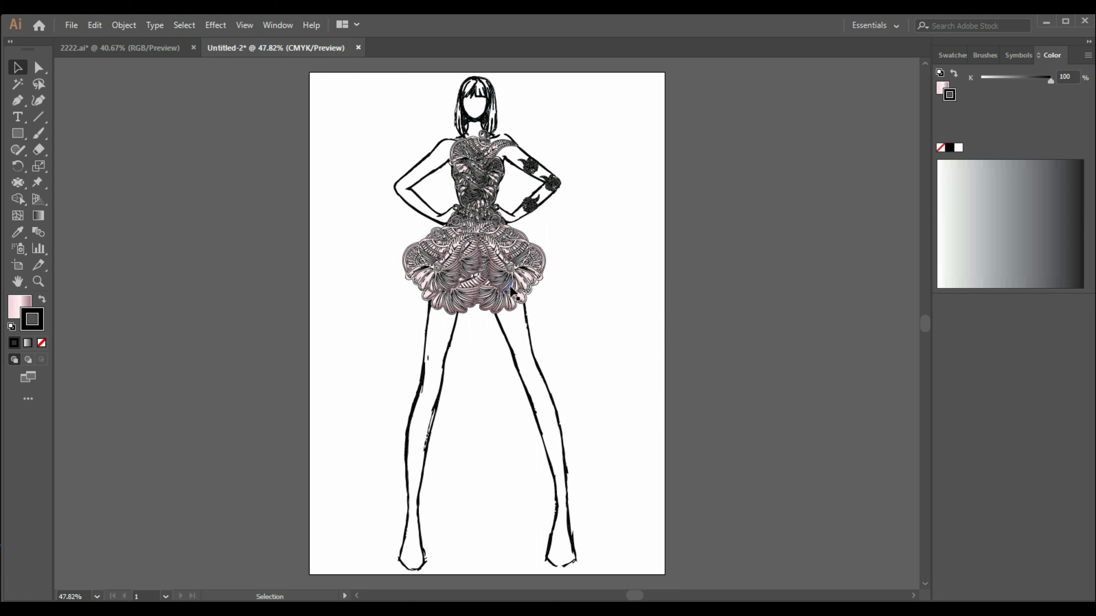
Step: Layer motifs along the skirt's right side, one at the upper edge and one below it
{"action": "left_click", "coordinate": [520, 275]}
{"action": "mouse_move", "coordinate": [520, 274]}
{"action": "left_mouse_down"}
{"action": "mouse_move", "coordinate": [524, 284]}
{"action": "mouse_move", "coordinate": [492, 326]}
{"action": "mouse_move", "coordinate": [521, 249]}
{"action": "mouse_move", "coordinate": [516, 266]}
{"action": "left_mouse_up"}
{"action": "left_click", "coordinate": [576, 349]}
{"action": "left_click", "coordinate": [586, 306]}
Step: Place motifs on the skirt's upper left and lower left sides to match the right side
{"action": "left_click_drag", "start_coordinate": [494, 332], "coordinate": [445, 261]}
{"action": "left_click", "coordinate": [599, 295]}
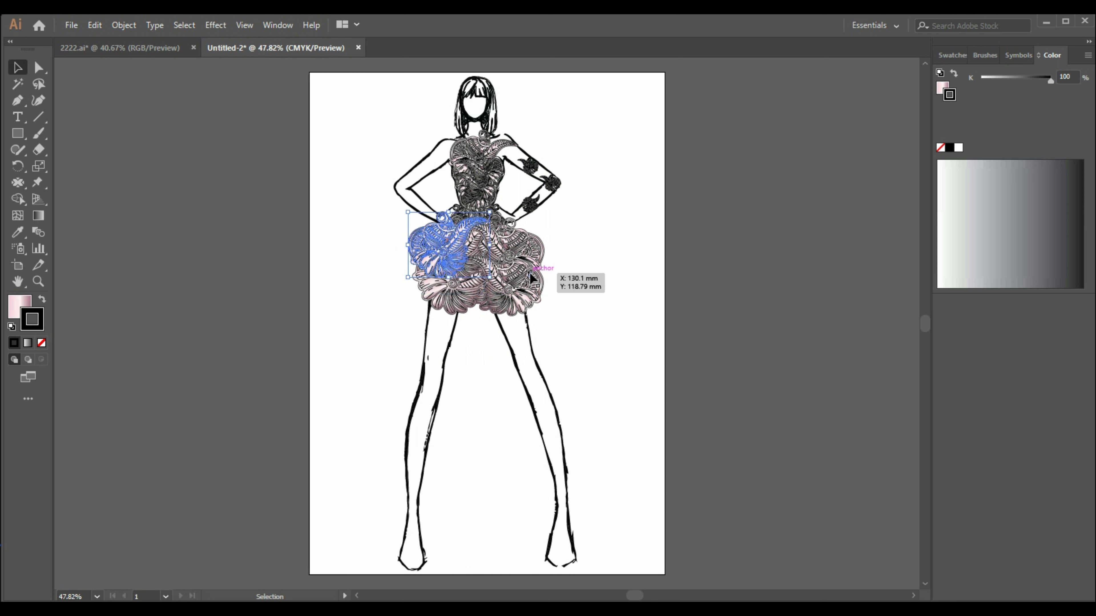
{"action": "left_click_drag", "start_coordinate": [537, 283], "coordinate": [425, 291]}
{"action": "left_click", "coordinate": [591, 292]}
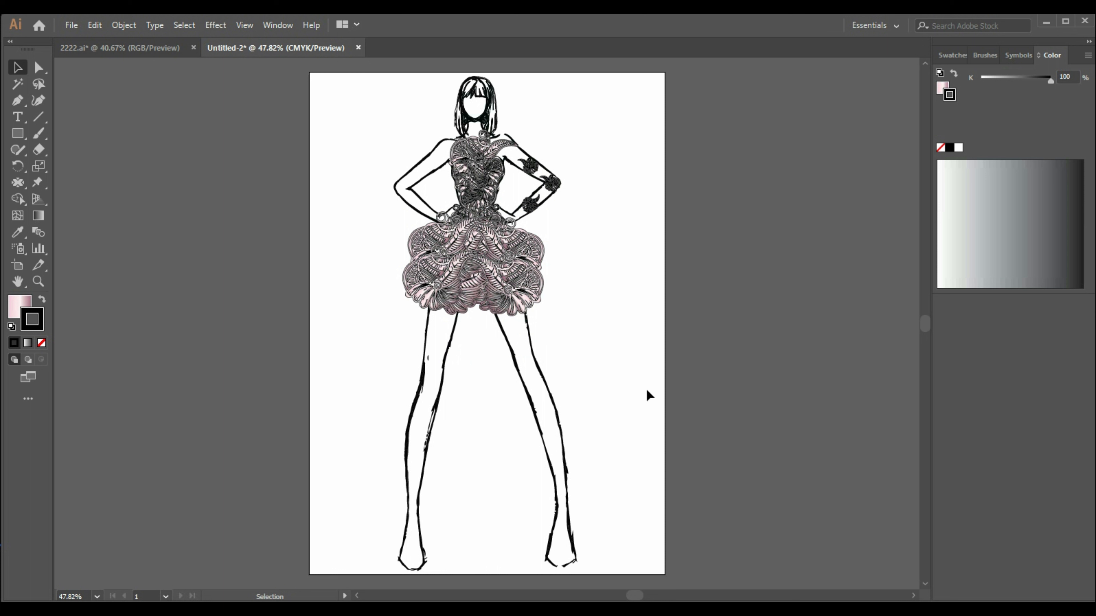
Step: Duplicate the two lower side motifs as a third tier below the skirt, enlarge the copy, and center it over the legs
{"action": "left_click", "coordinate": [514, 307]}
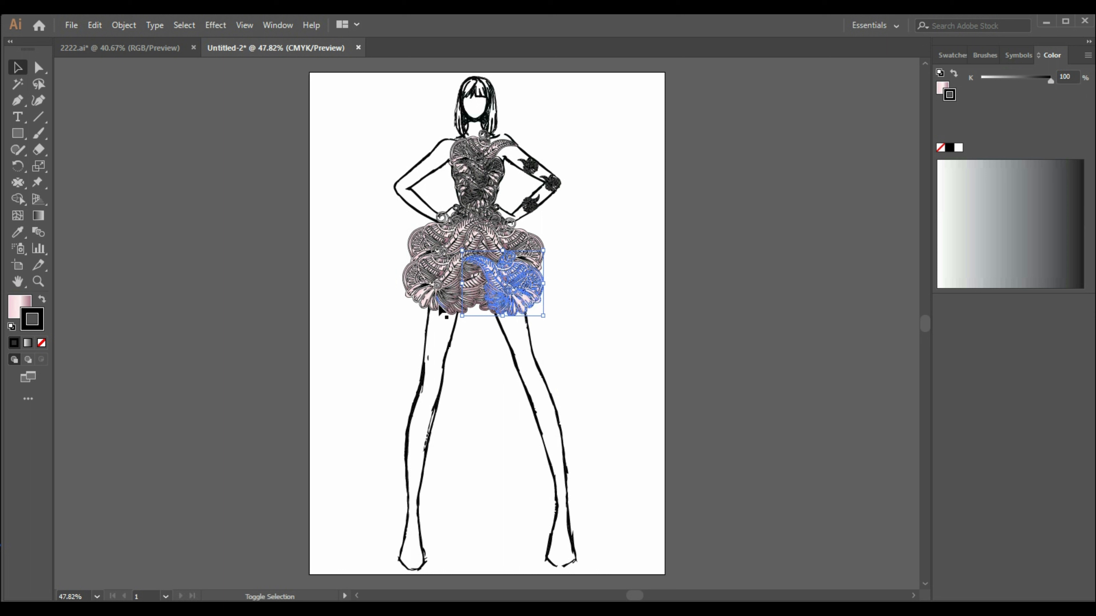
{"action": "left_click", "coordinate": [436, 294], "text": "shift"}
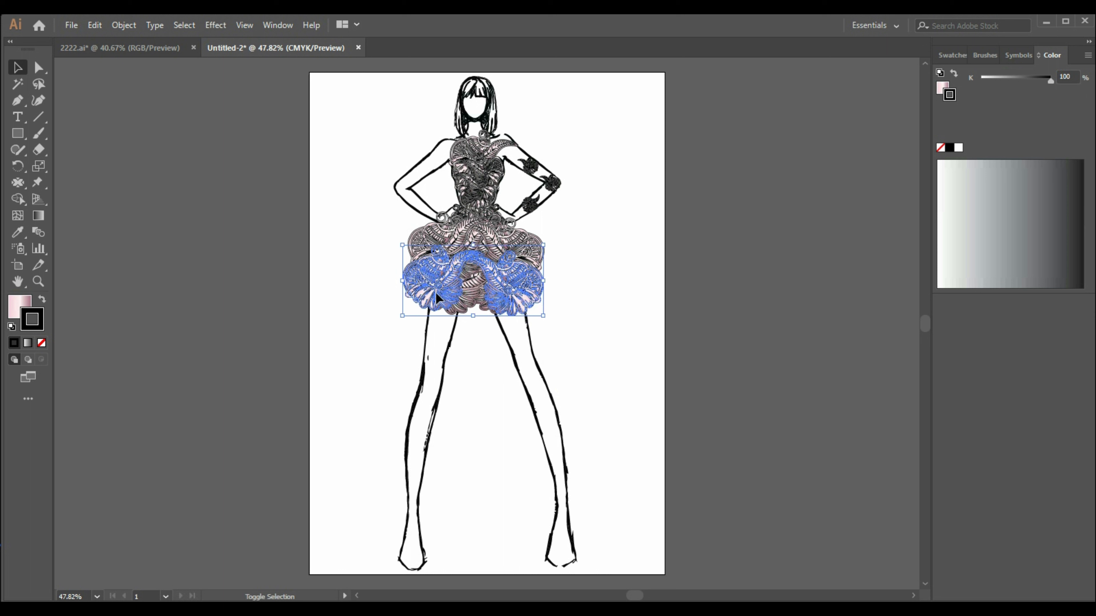
{"action": "left_click_drag", "start_coordinate": [435, 292], "coordinate": [448, 337]}
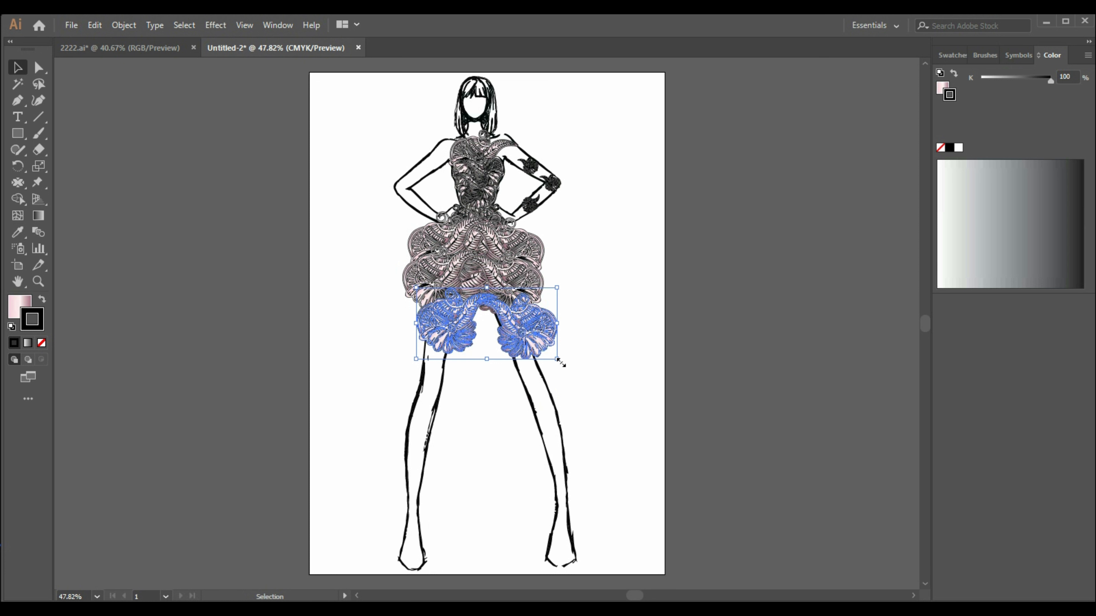
{"action": "left_click_drag", "start_coordinate": [557, 359], "coordinate": [592, 378]}
{"action": "left_click_drag", "start_coordinate": [516, 350], "coordinate": [485, 338]}
{"action": "left_click", "coordinate": [647, 365]}
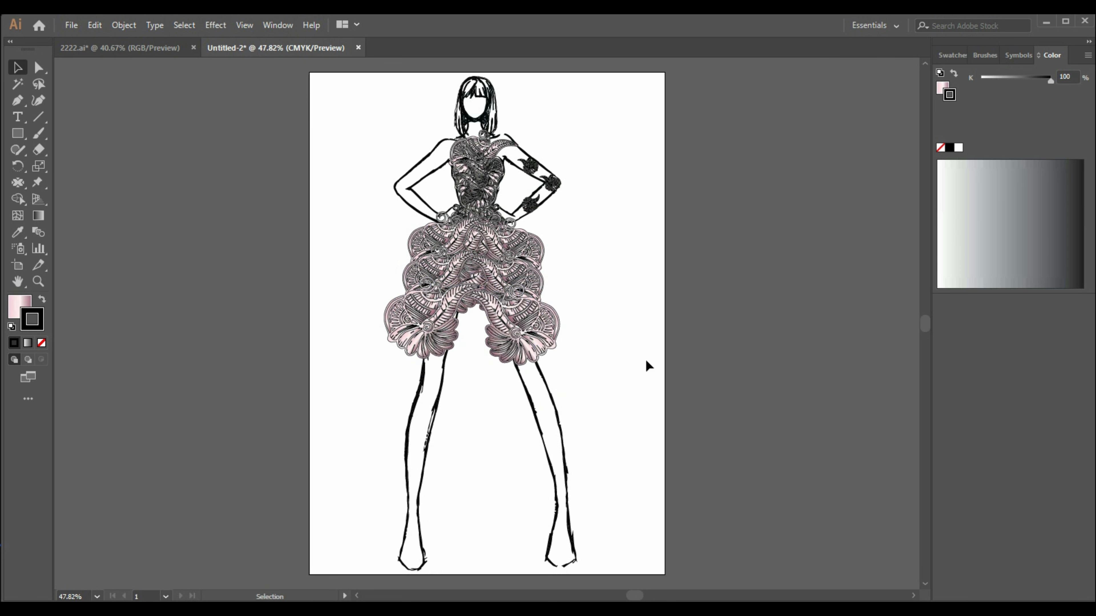
Step: Undo the enlarged third tier, leaving the skirt with two tiers
{"action": "left_click", "coordinate": [504, 356]}
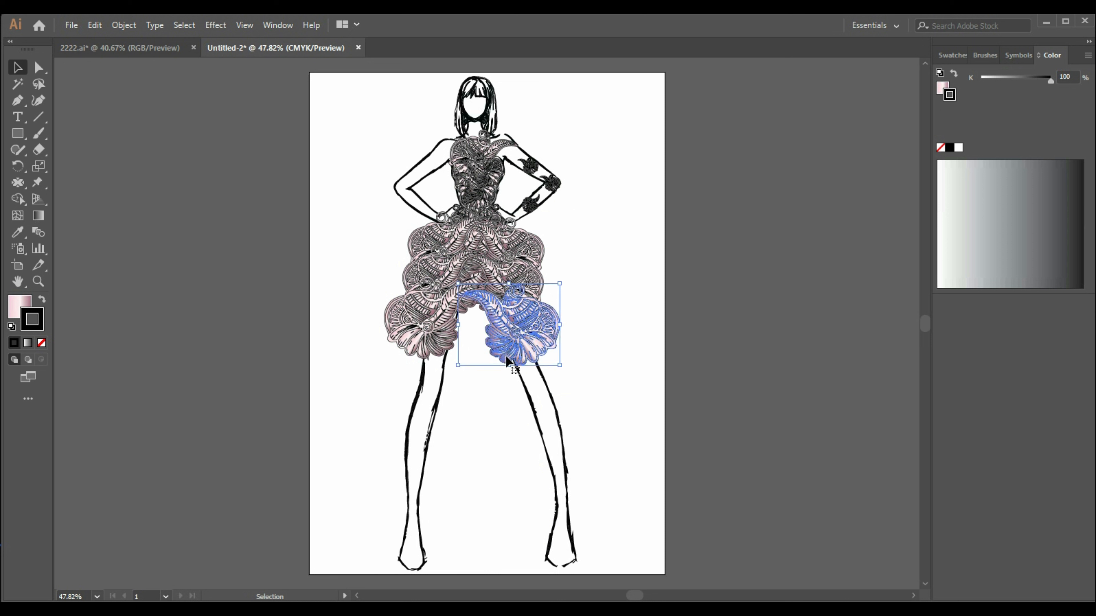
{"action": "key", "text": "Delete"}
{"action": "key", "text": "ctrl+z"}
{"action": "key", "text": "ctrl+z"}
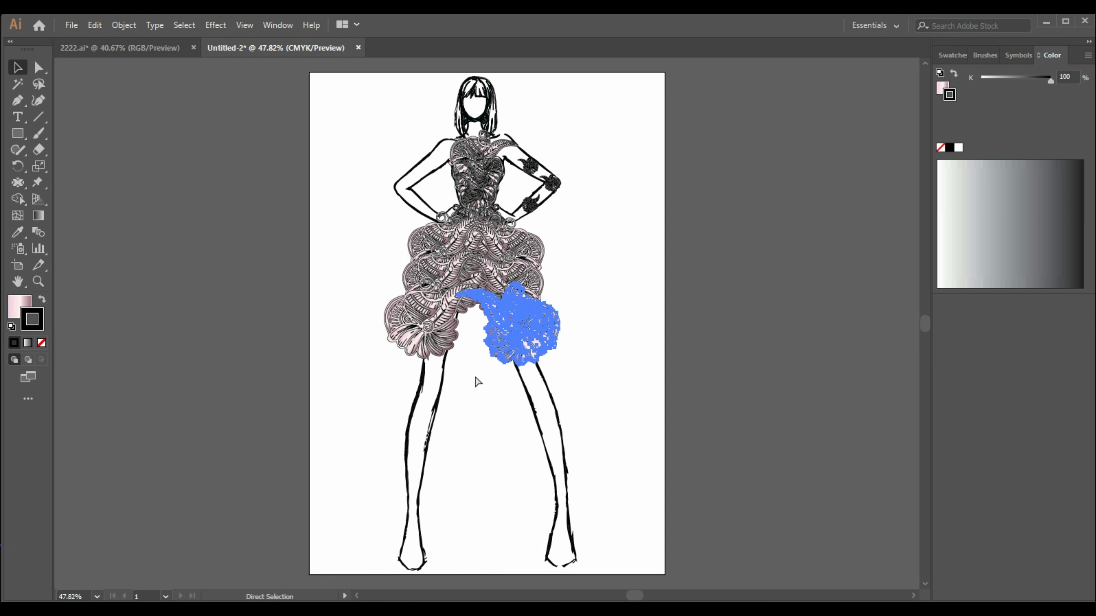
{"action": "key", "text": "v"}
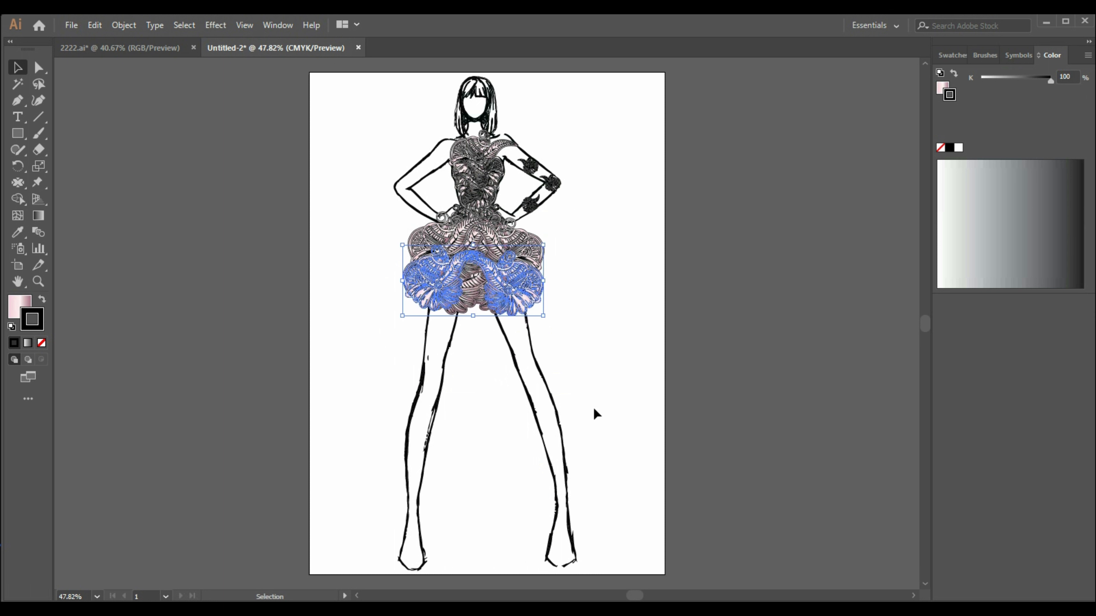
{"action": "key", "text": "Delete"}
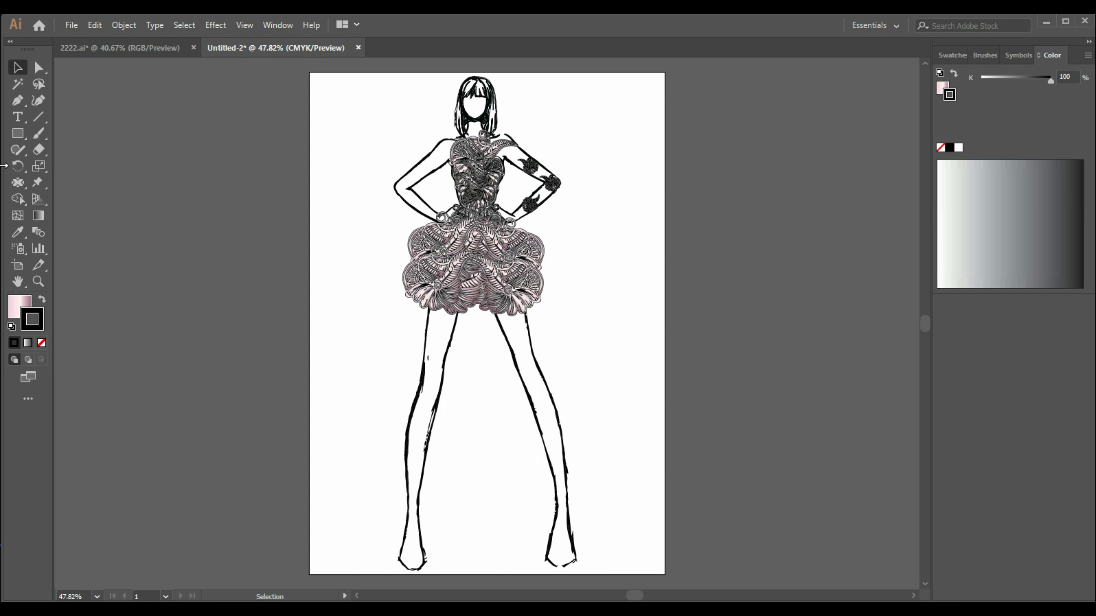
Step: Draw a rectangle with the pink gradient fill covering the whole artboard
{"action": "left_click", "coordinate": [17, 133]}
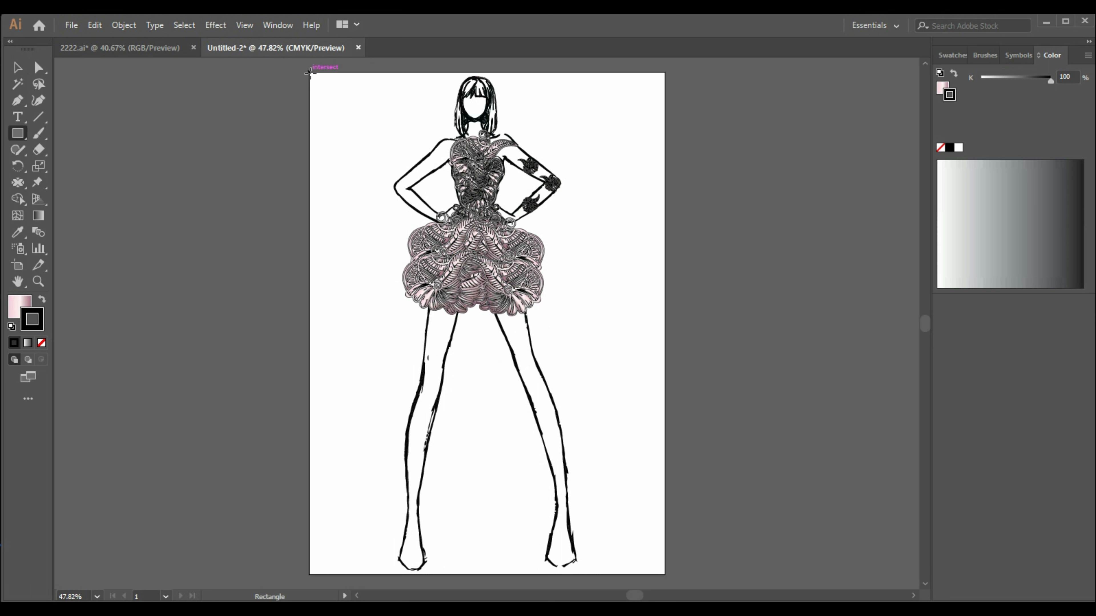
{"action": "left_click_drag", "start_coordinate": [310, 75], "coordinate": [666, 479]}
{"action": "scroll", "coordinate": [711, 440], "scroll_direction": "up", "scroll_amount": 1}
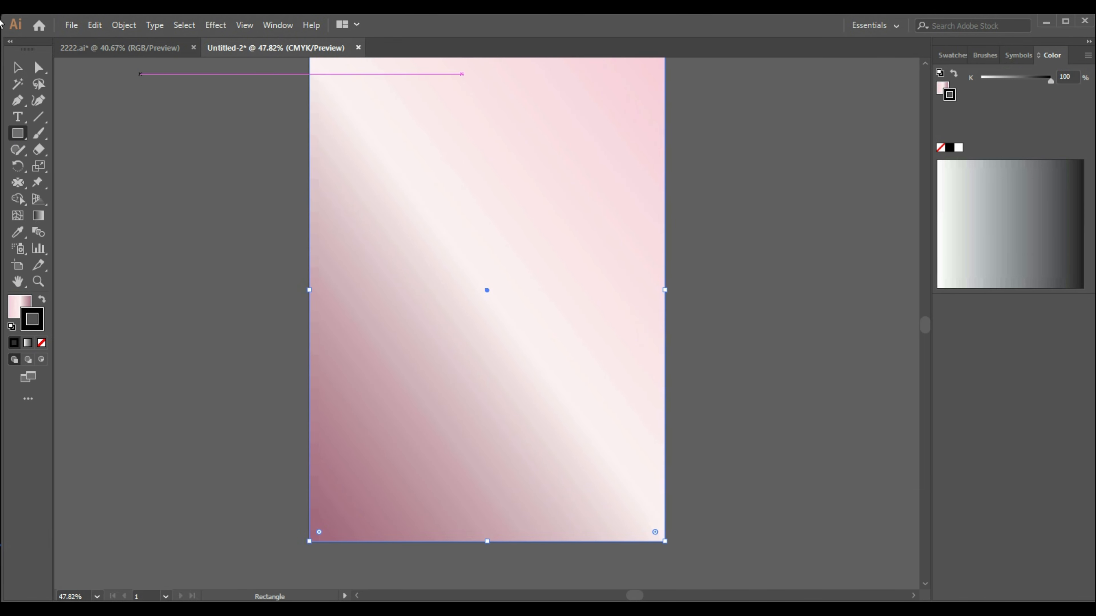
Step: Send the gradient rectangle behind the figure as the background and deselect it
{"action": "left_click", "coordinate": [17, 67]}
{"action": "right_click", "coordinate": [403, 274]}
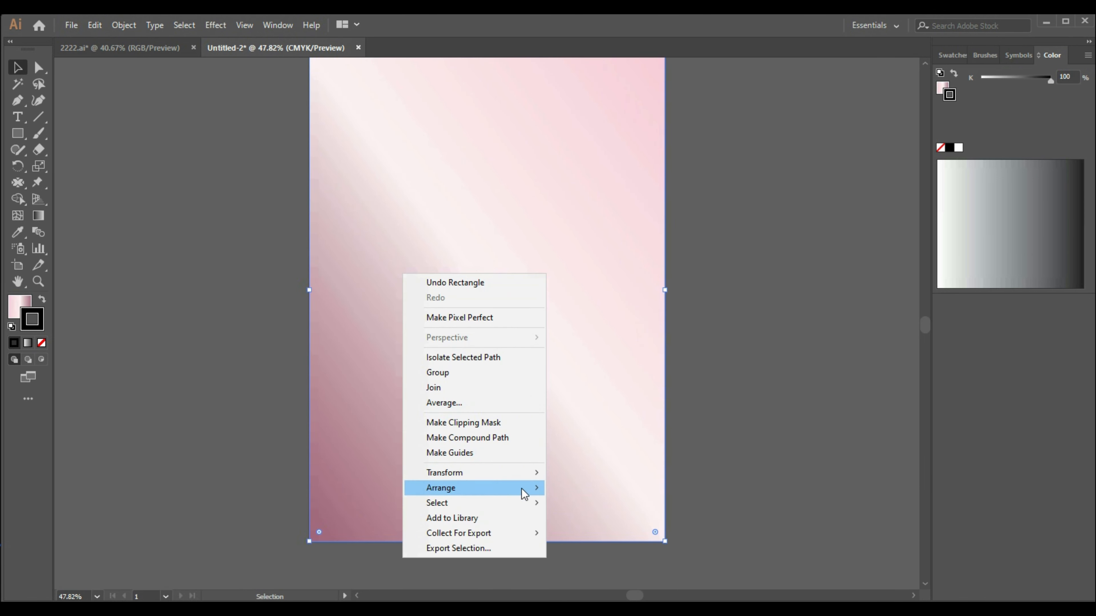
{"action": "mouse_move", "coordinate": [521, 488]}
{"action": "left_click", "coordinate": [596, 533]}
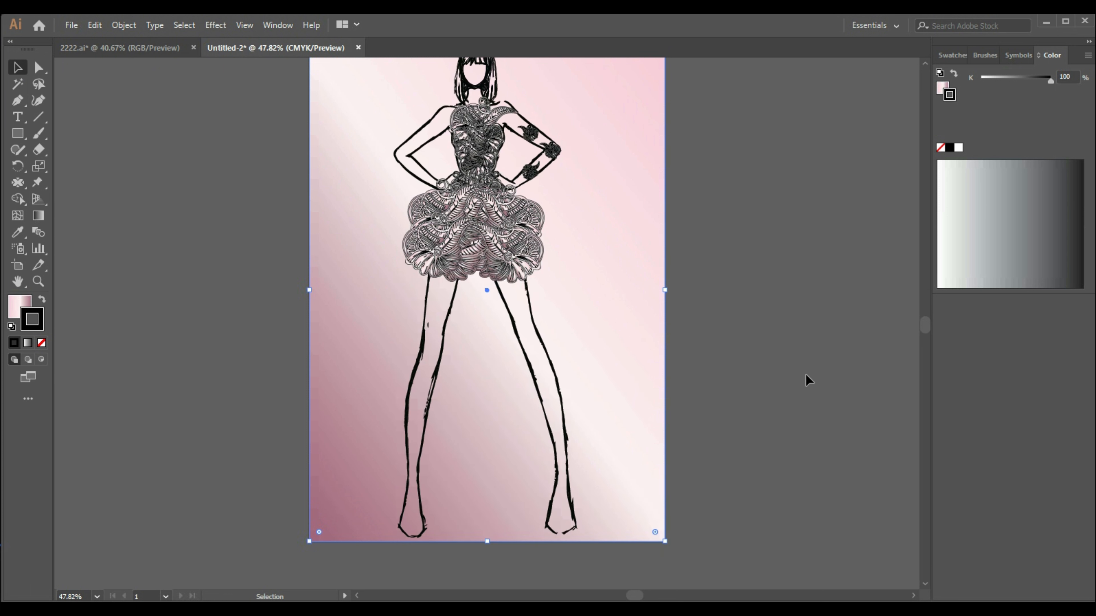
{"action": "scroll", "coordinate": [805, 373], "scroll_direction": "up", "scroll_amount": 2}
{"action": "left_click", "coordinate": [798, 360]}
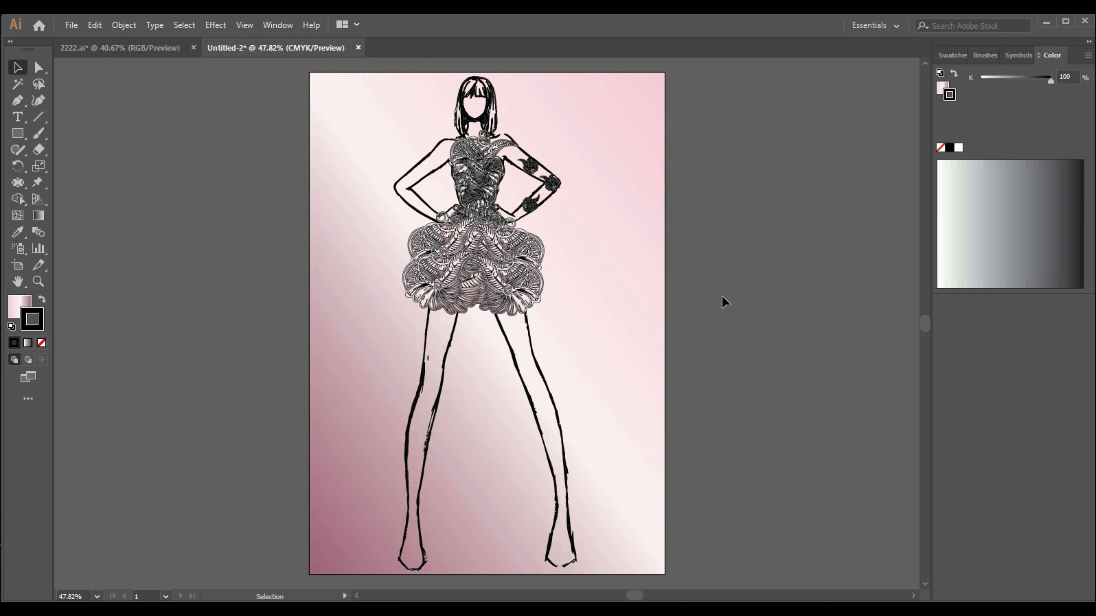